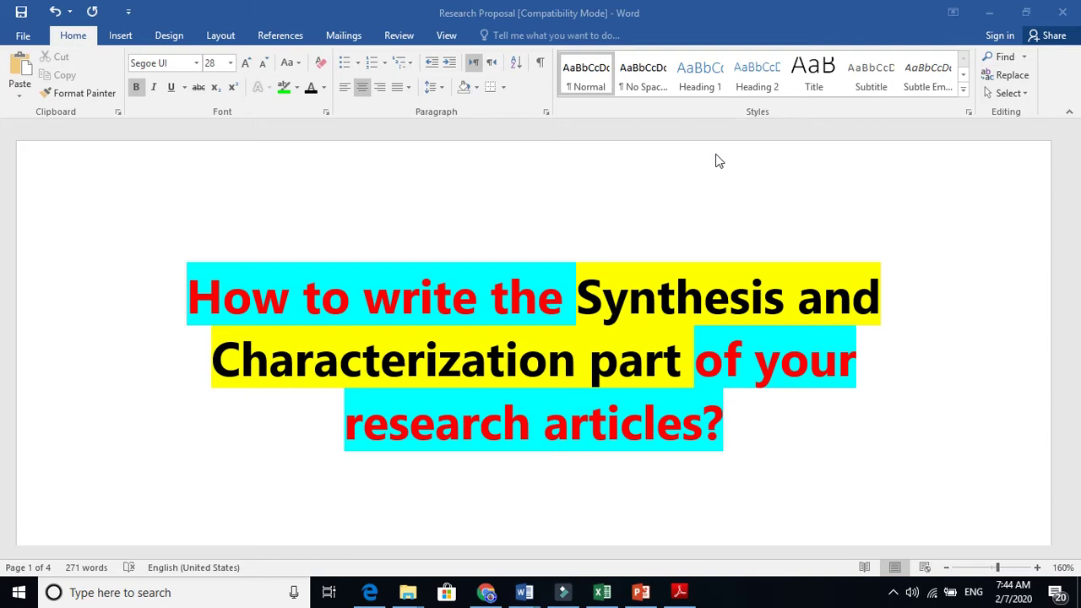
Switch from the current document to the 'Manuscript for PCCP' Word window
double_click(411, 369)
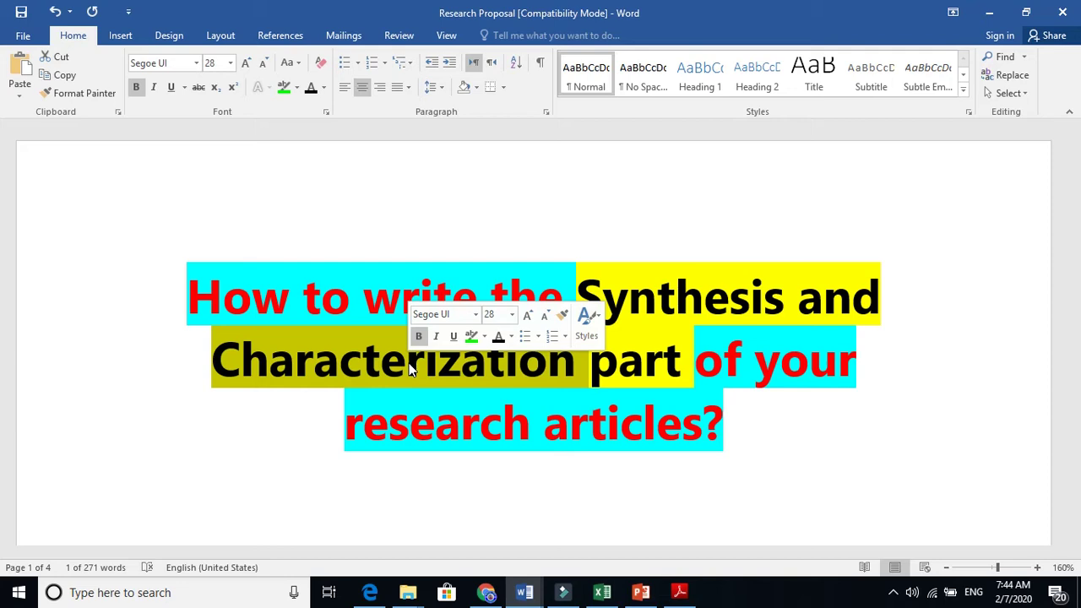
click(523, 592)
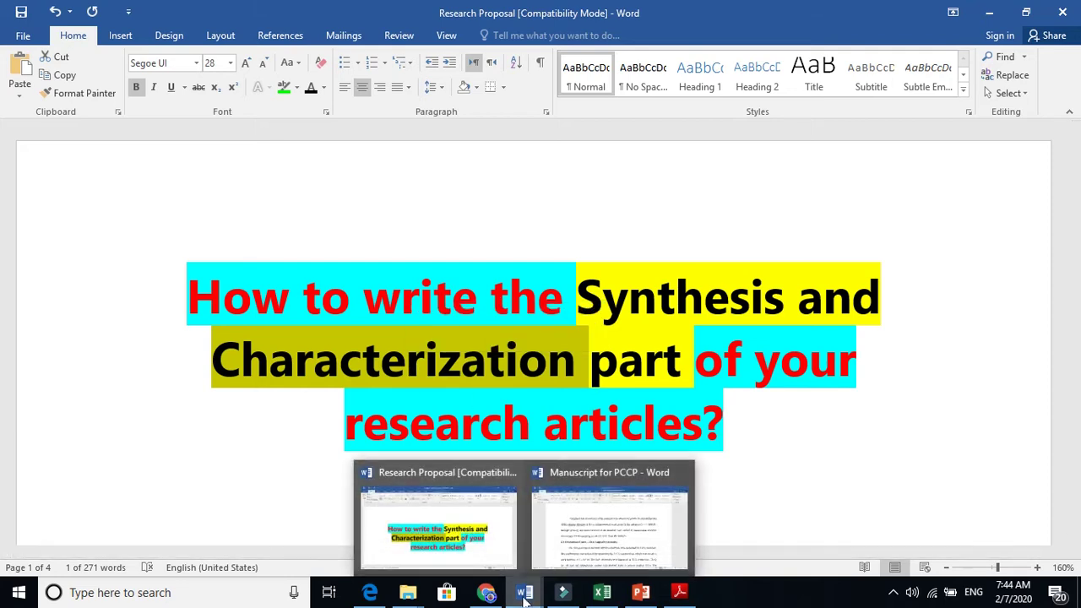
click(566, 561)
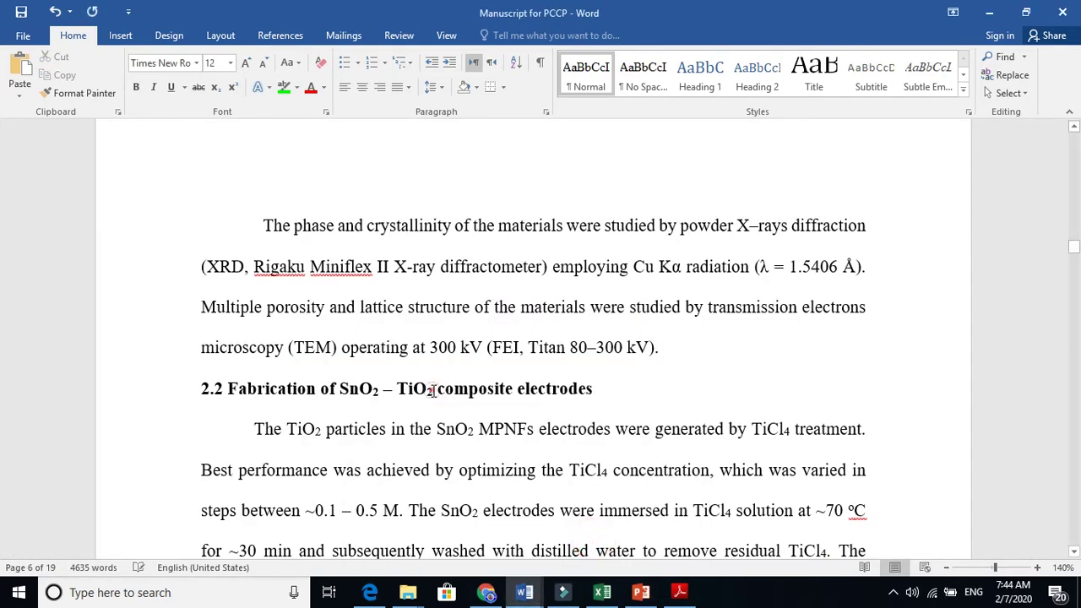
Scroll up to section 2.1 Synthesis and characterization and select the text after '~60 ms).'
scroll(433, 390, up, 15)
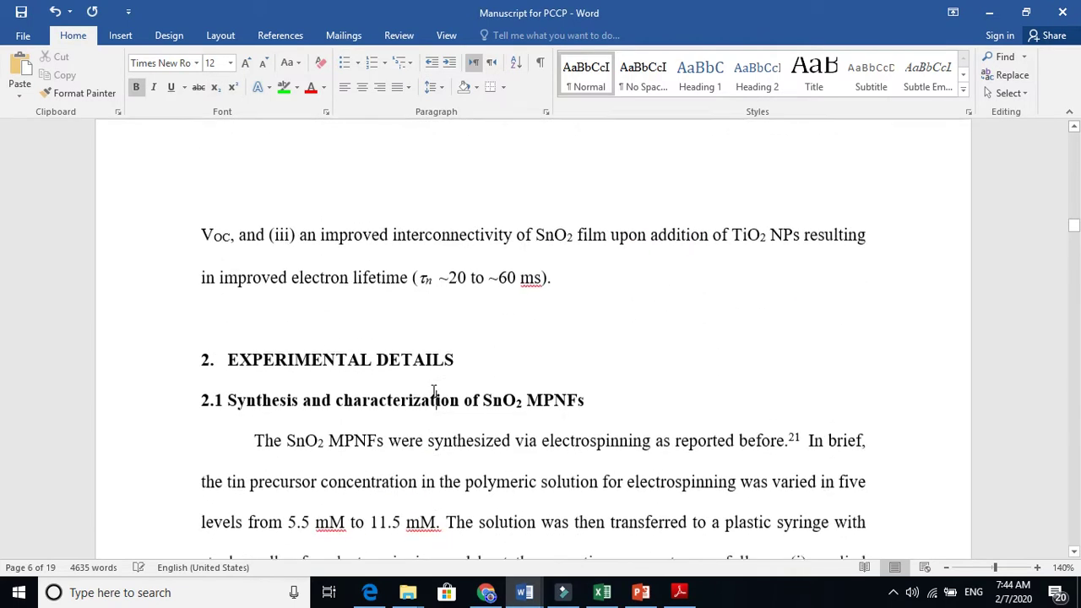
click(433, 390)
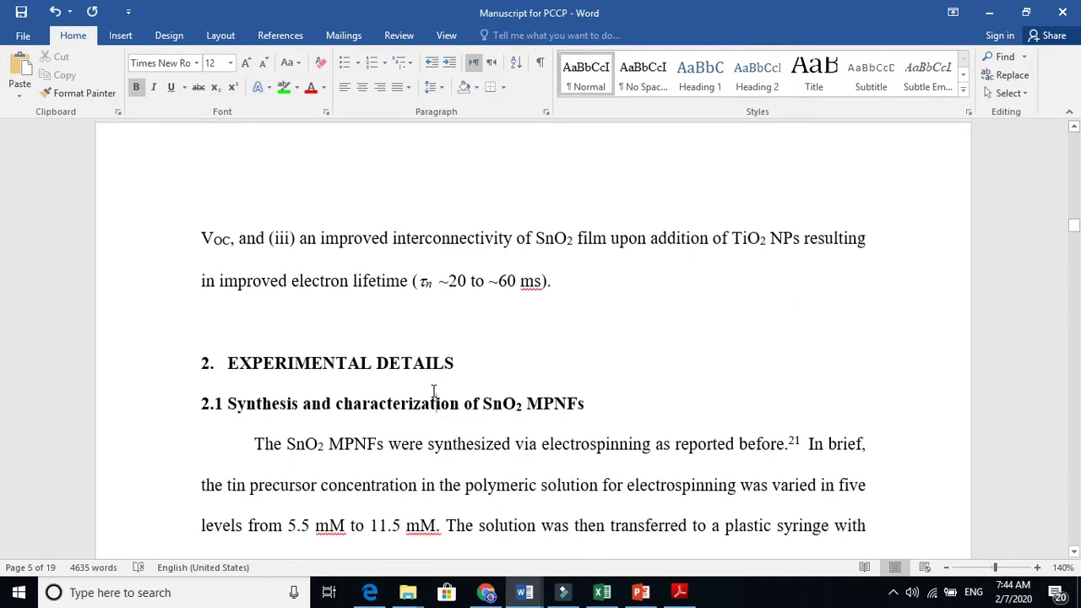
click(561, 285)
drag(562, 285, 393, 511)
click(329, 427)
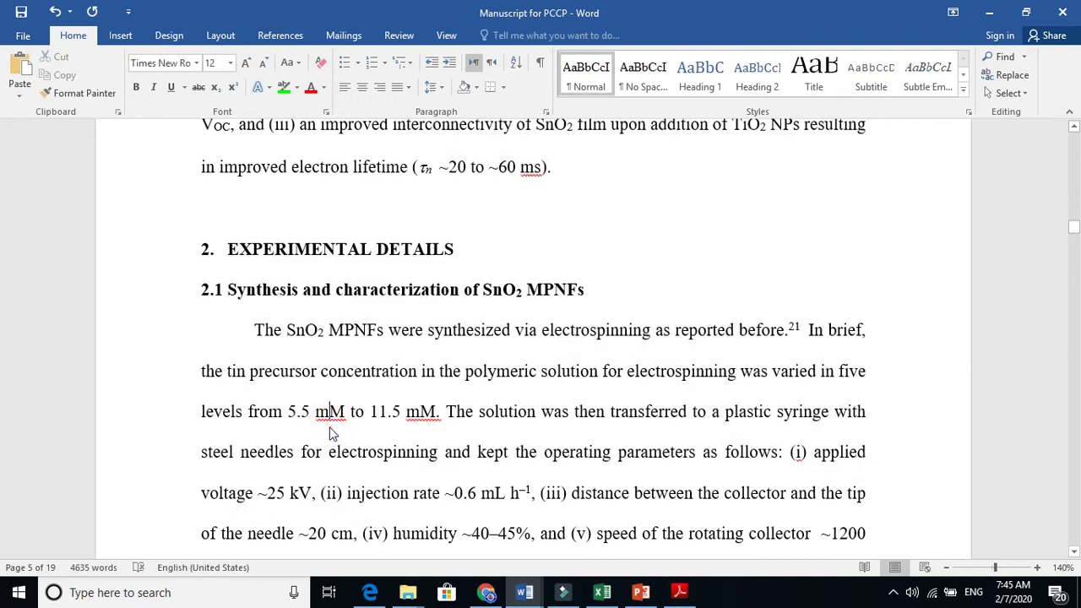
double_click(276, 296)
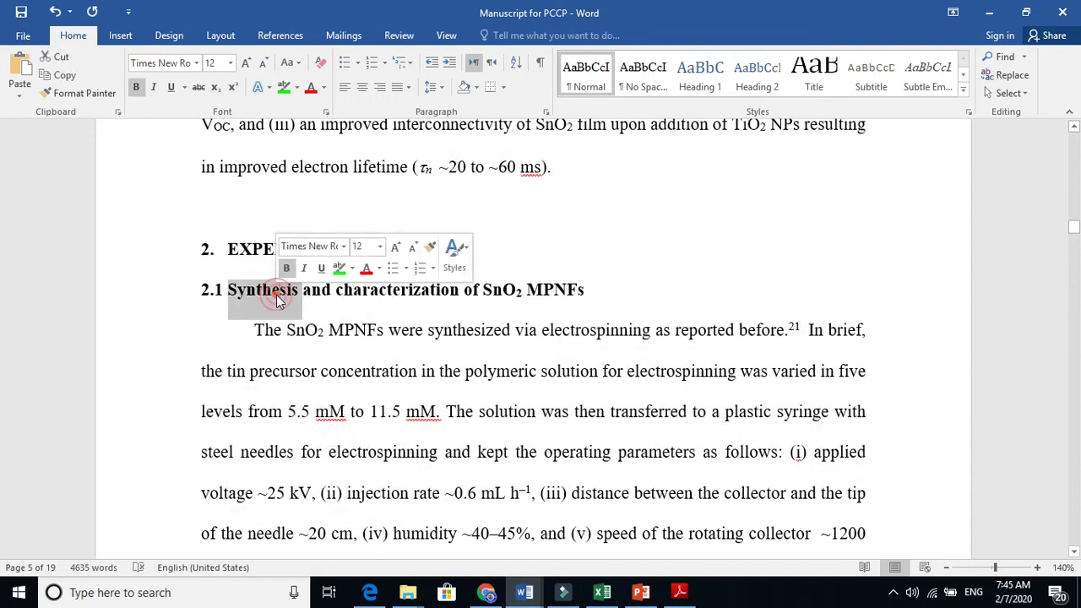
click(345, 329)
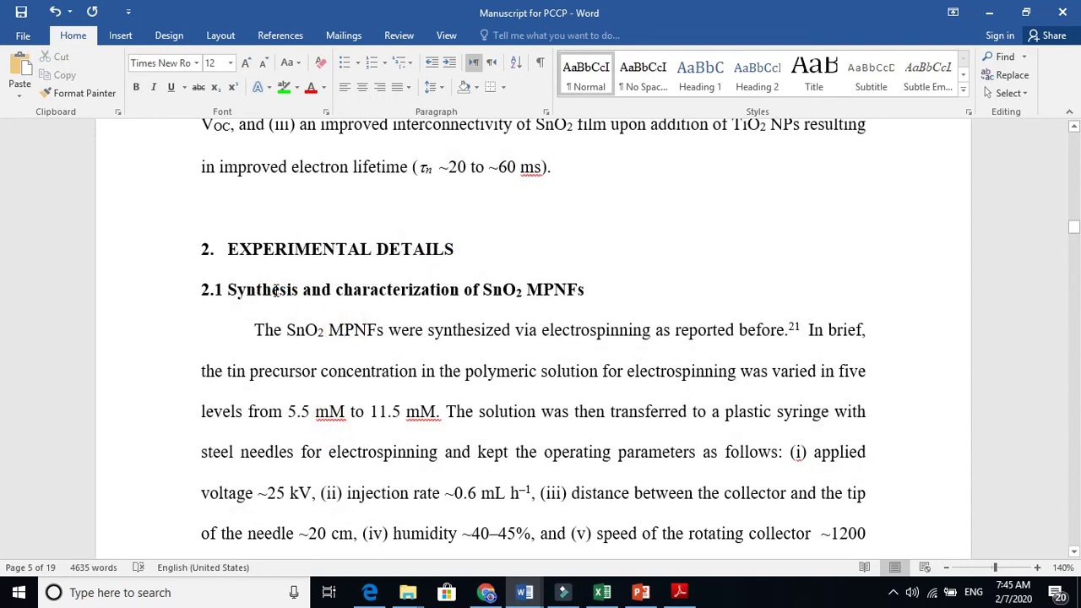
double_click(275, 290)
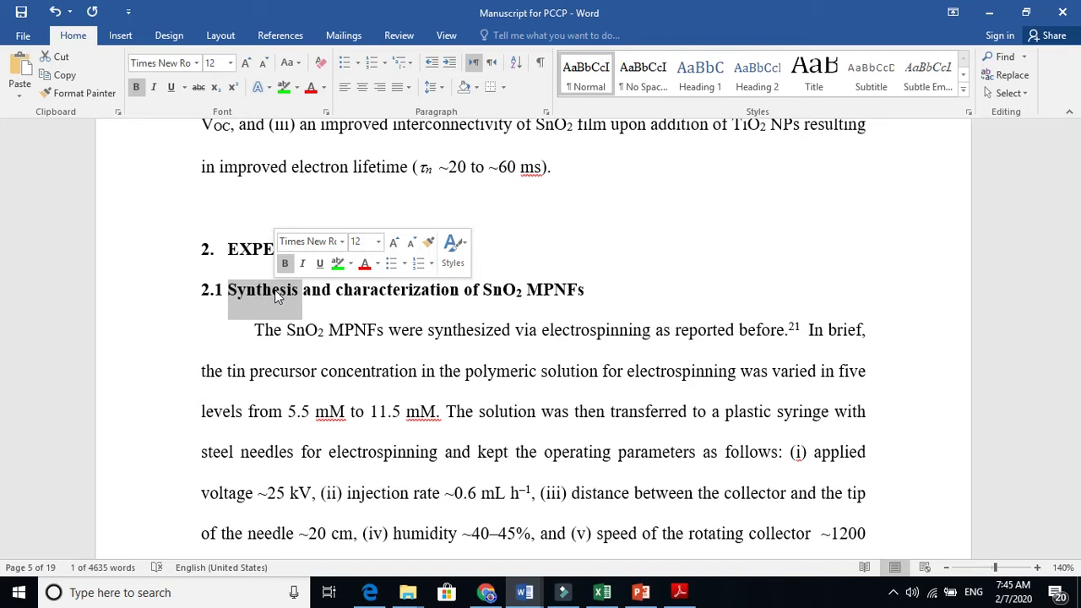
click(396, 294)
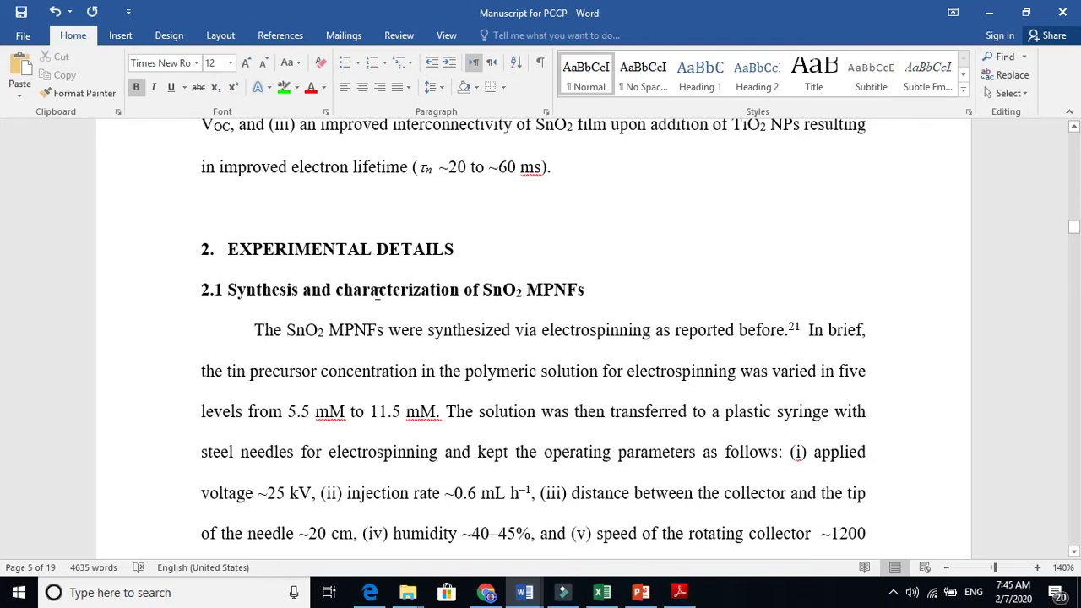
click(267, 286)
click(278, 287)
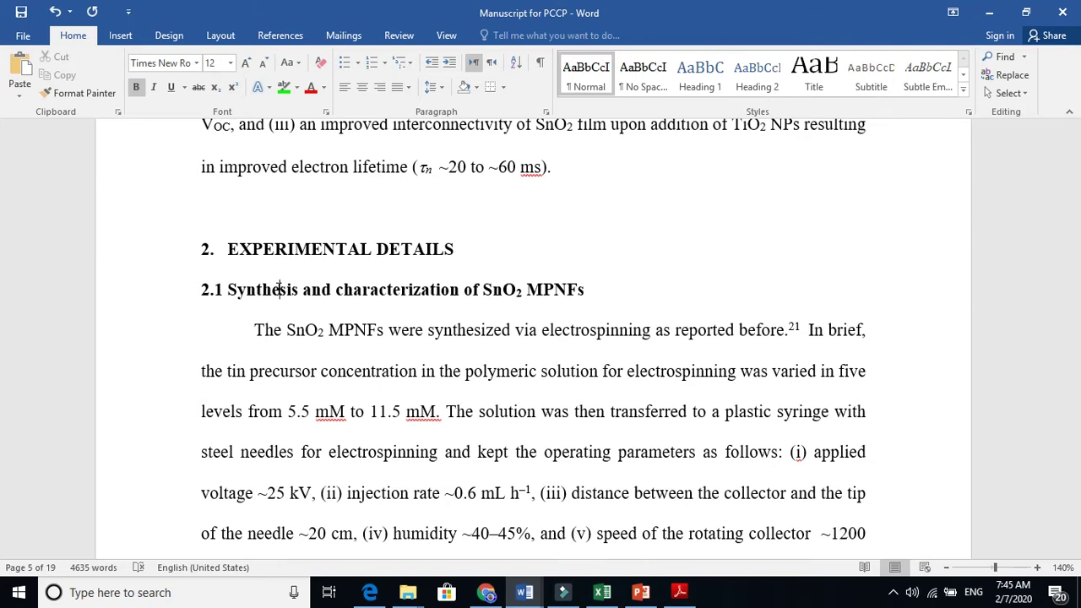
double_click(259, 290)
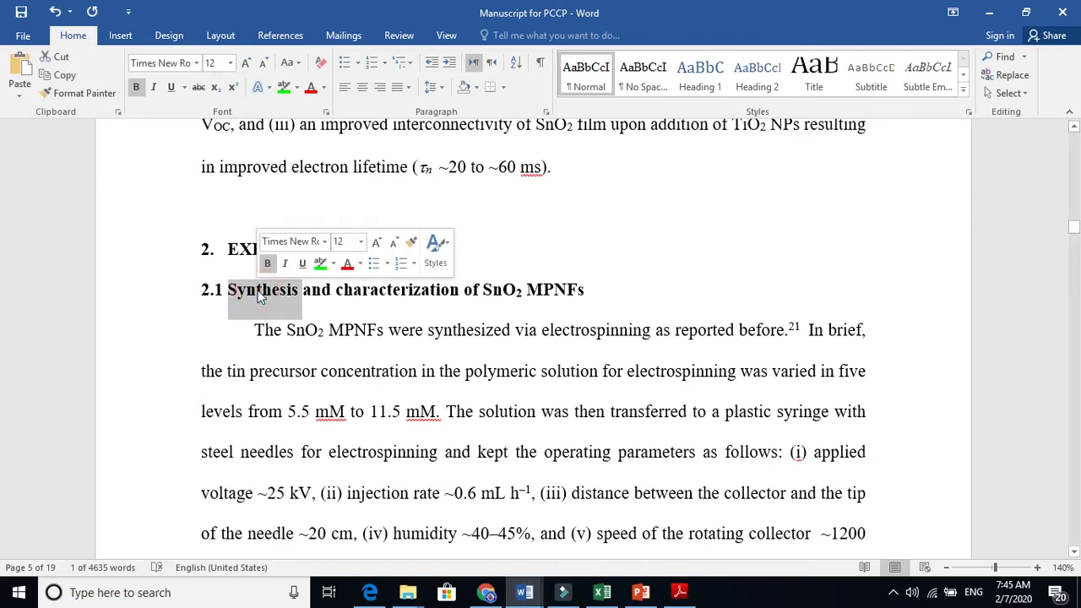
click(272, 298)
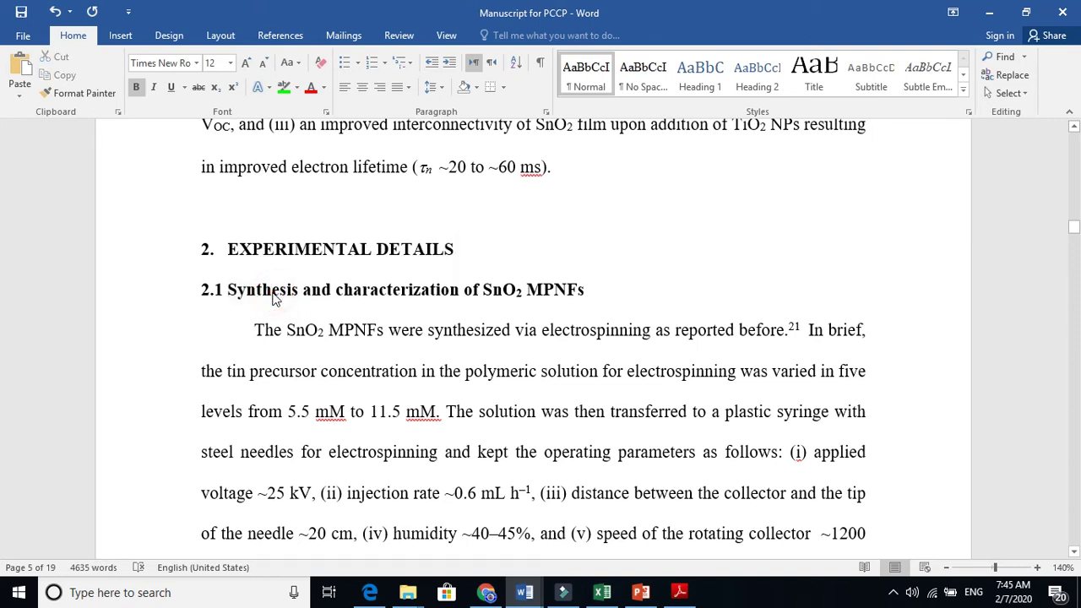
double_click(272, 297)
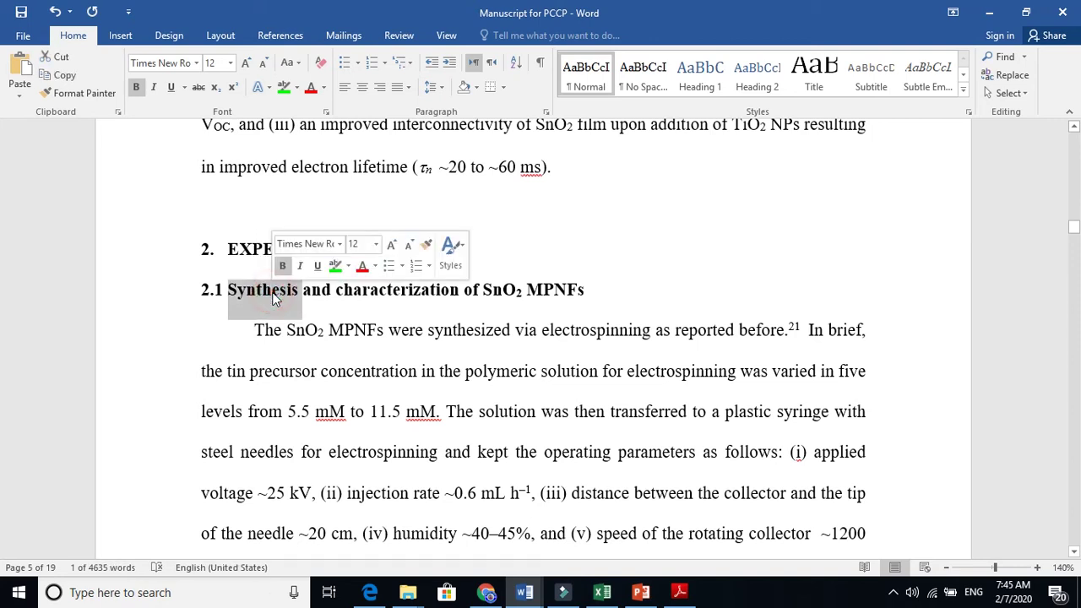
double_click(382, 291)
click(382, 291)
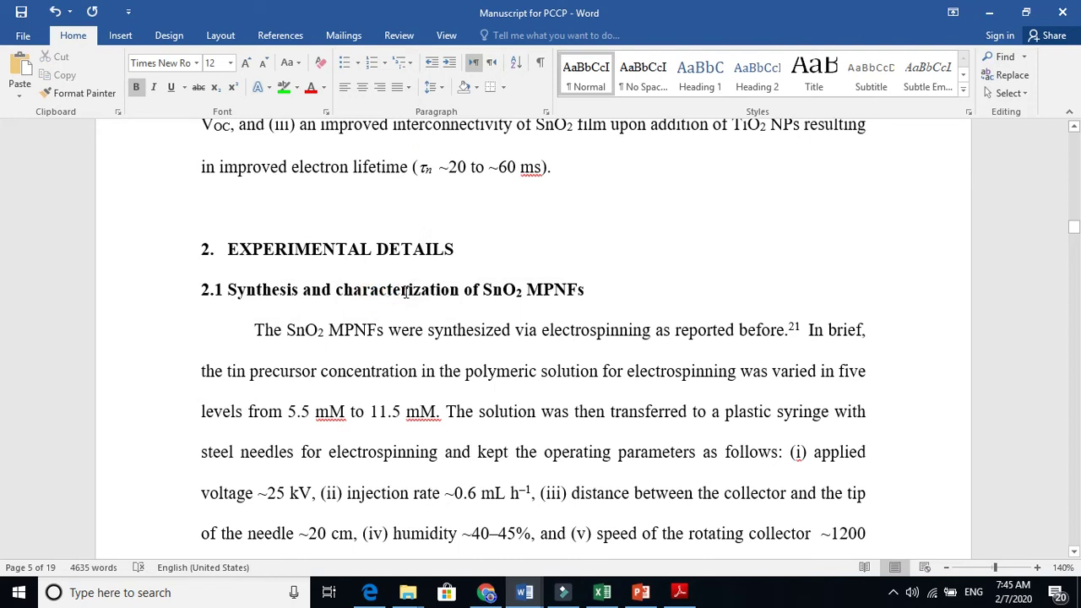
double_click(404, 292)
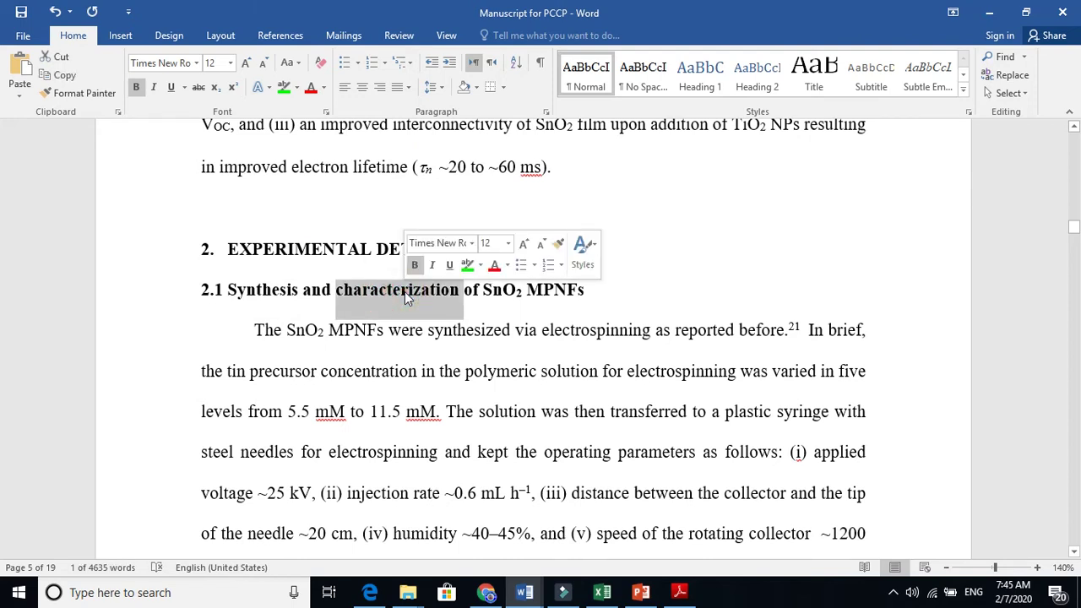
click(415, 293)
double_click(427, 299)
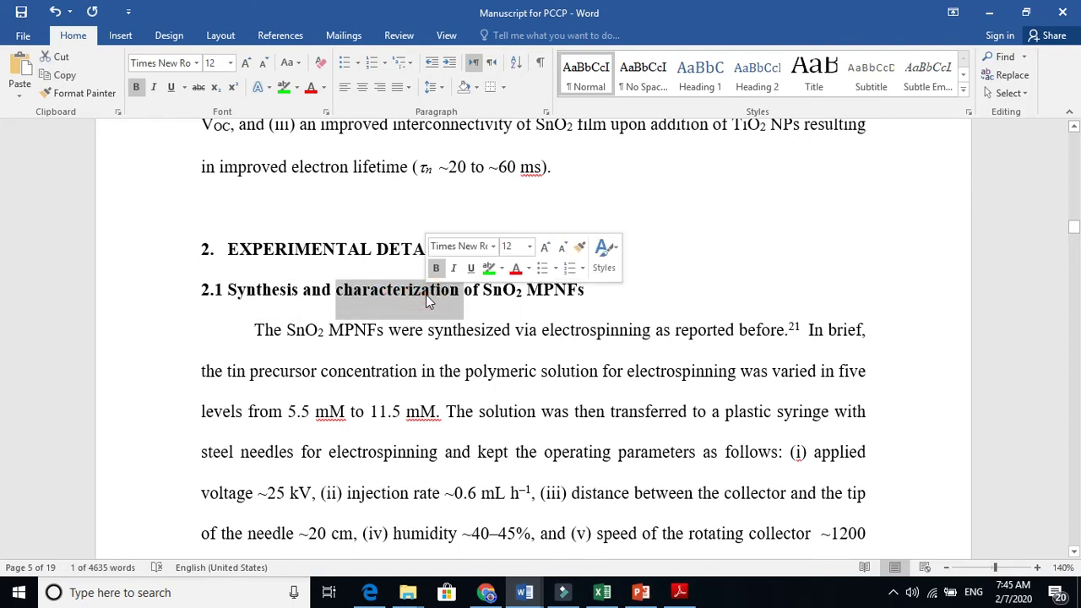
click(428, 298)
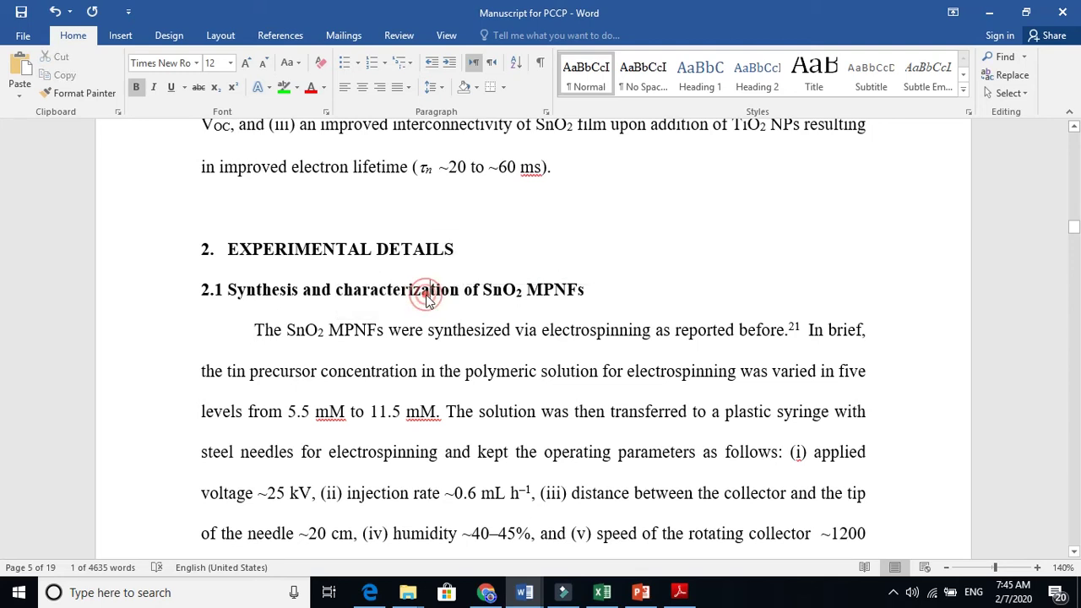
double_click(245, 295)
click(344, 331)
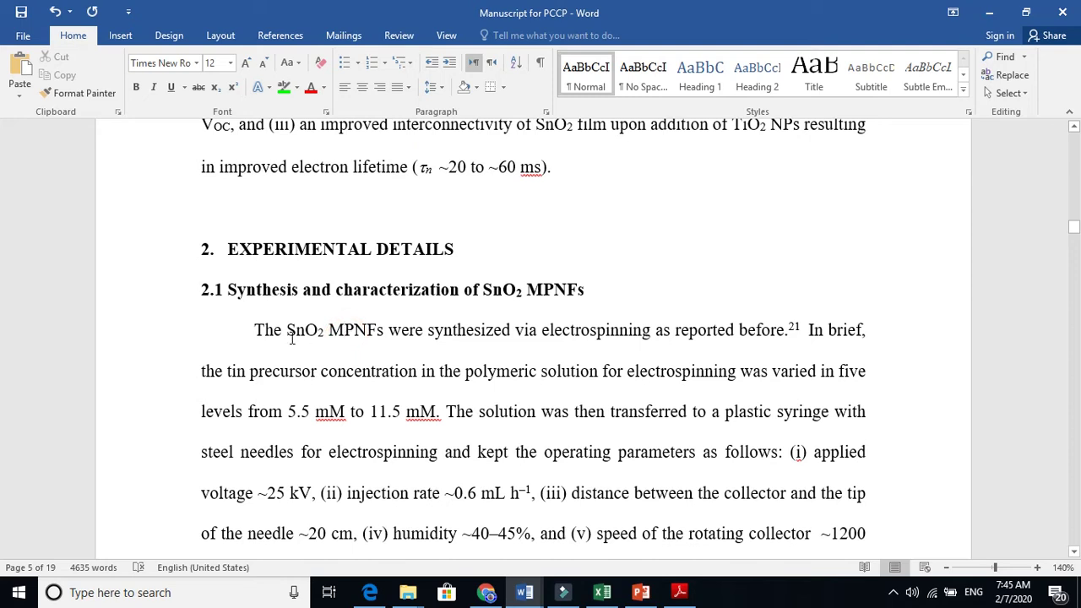
click(331, 334)
double_click(591, 331)
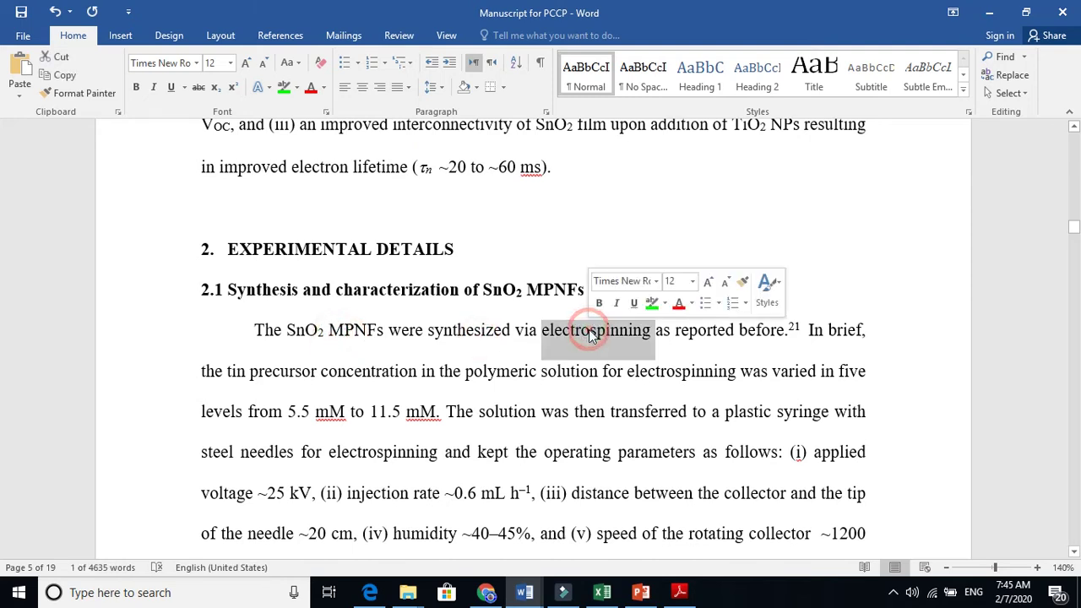
click(778, 333)
Highlight the opening synthesis sentence of section 2.1 in bright green
drag(798, 326, 255, 336)
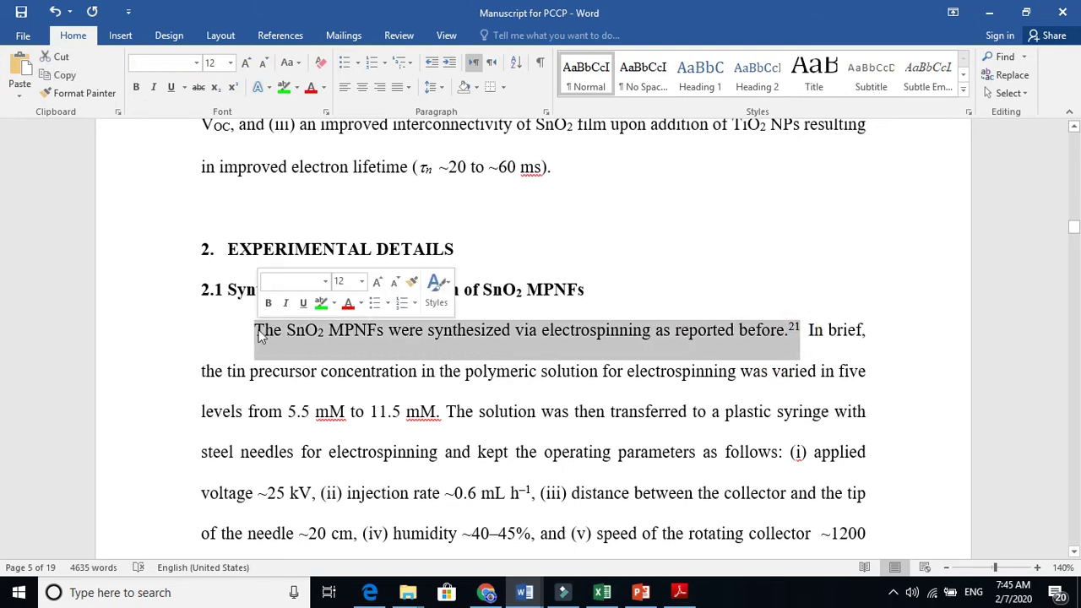
click(284, 88)
click(866, 332)
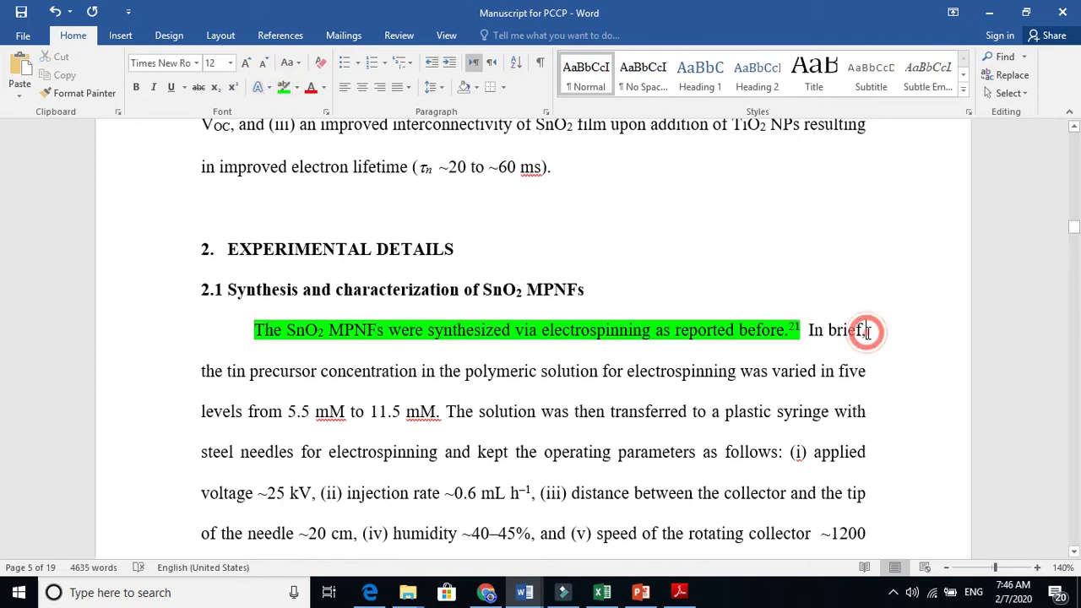
click(371, 375)
click(474, 380)
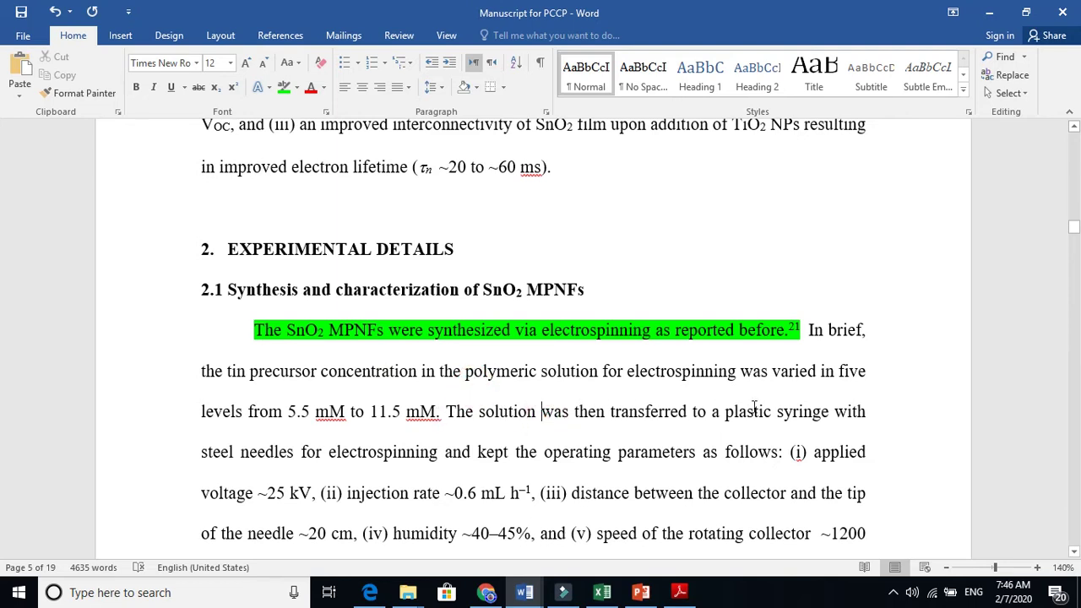
click(409, 457)
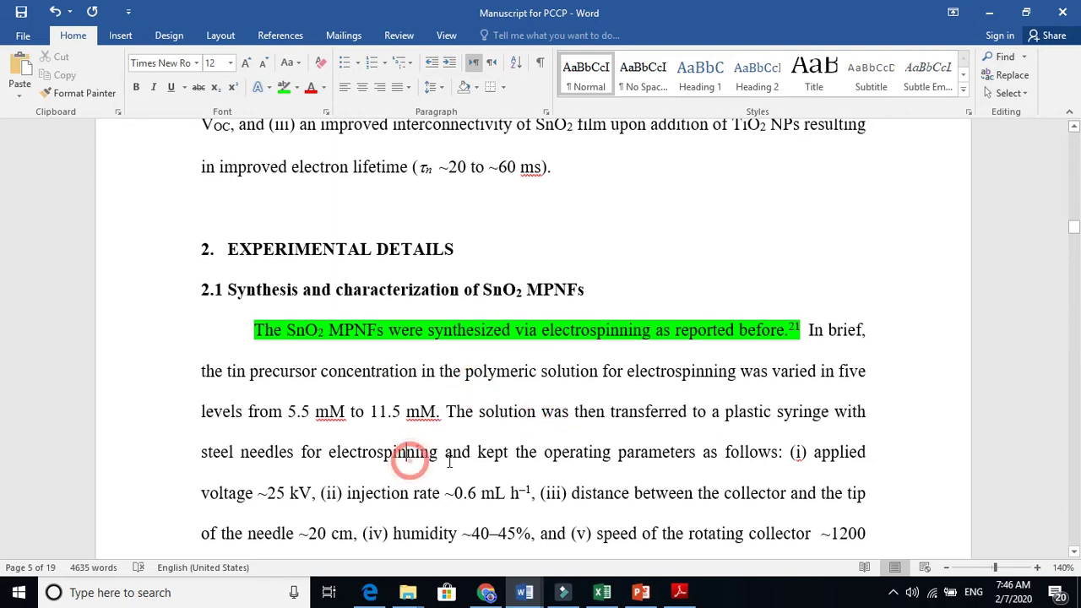
Highlight the operating parameters from '(i) applied voltage' through 'rpm' in bright green
drag(534, 473, 531, 500)
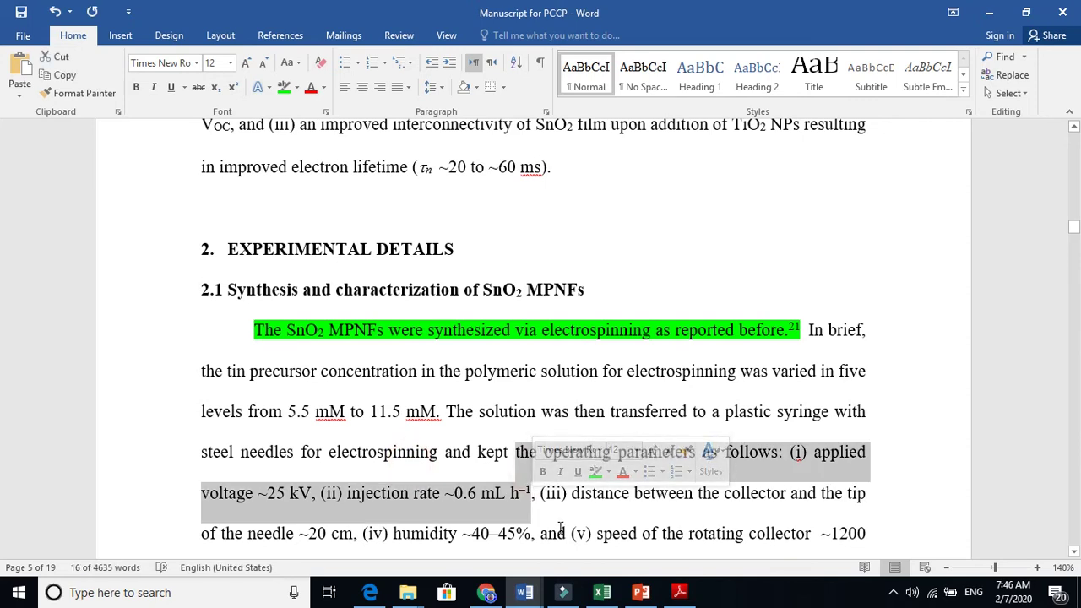
click(1075, 552)
click(1075, 552)
click(1074, 552)
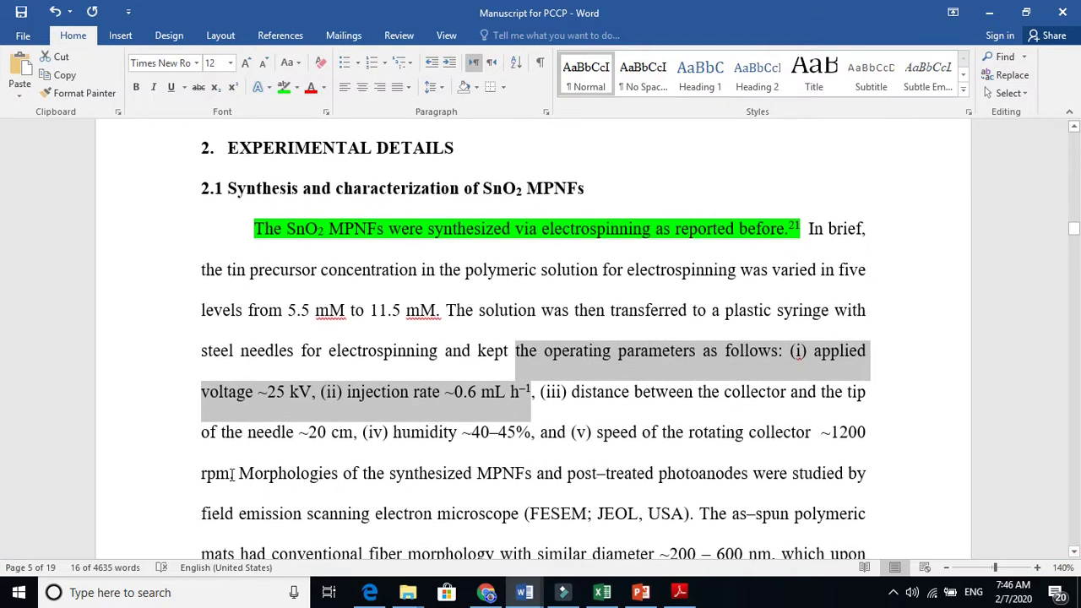
drag(233, 475, 370, 314)
drag(379, 351, 795, 351)
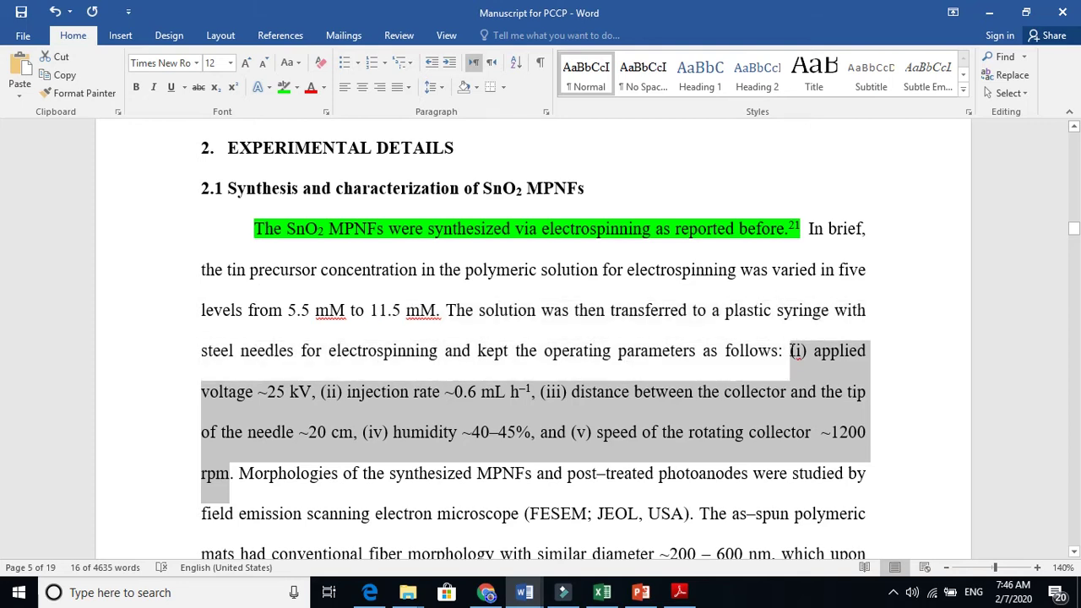
click(286, 87)
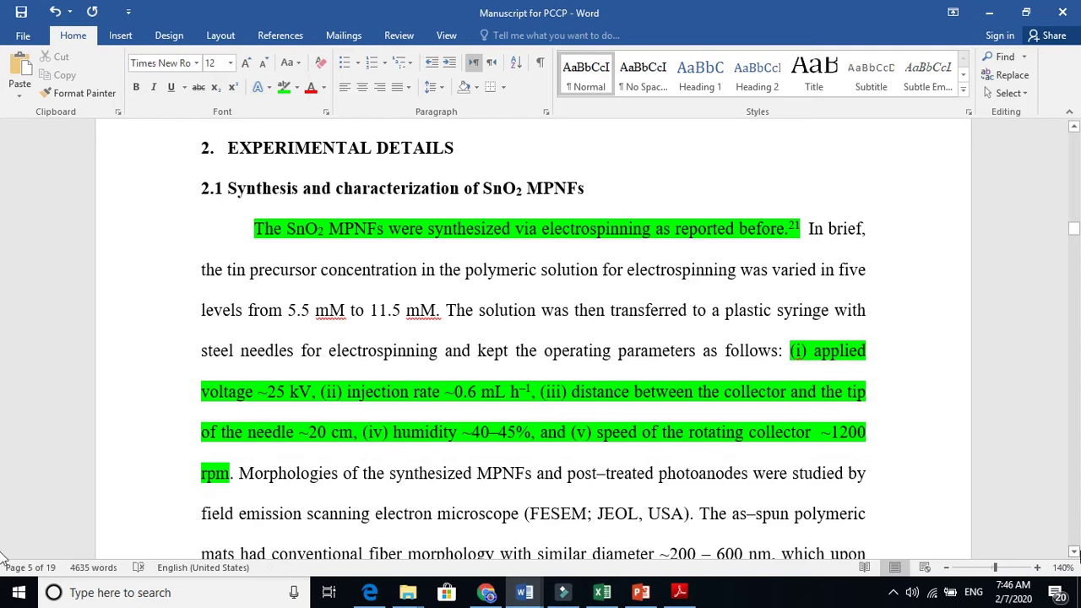
click(1074, 551)
Highlight 'field emission scanning electron microscope' in the Morphologies paragraph in bright green
scroll(1074, 552, down, 3)
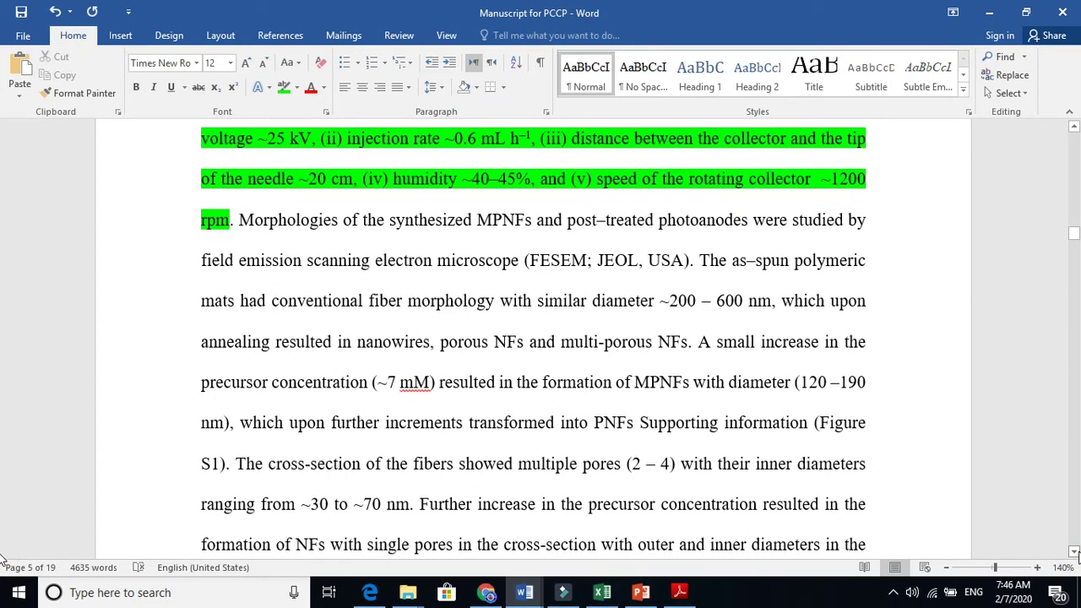
click(450, 211)
click(314, 219)
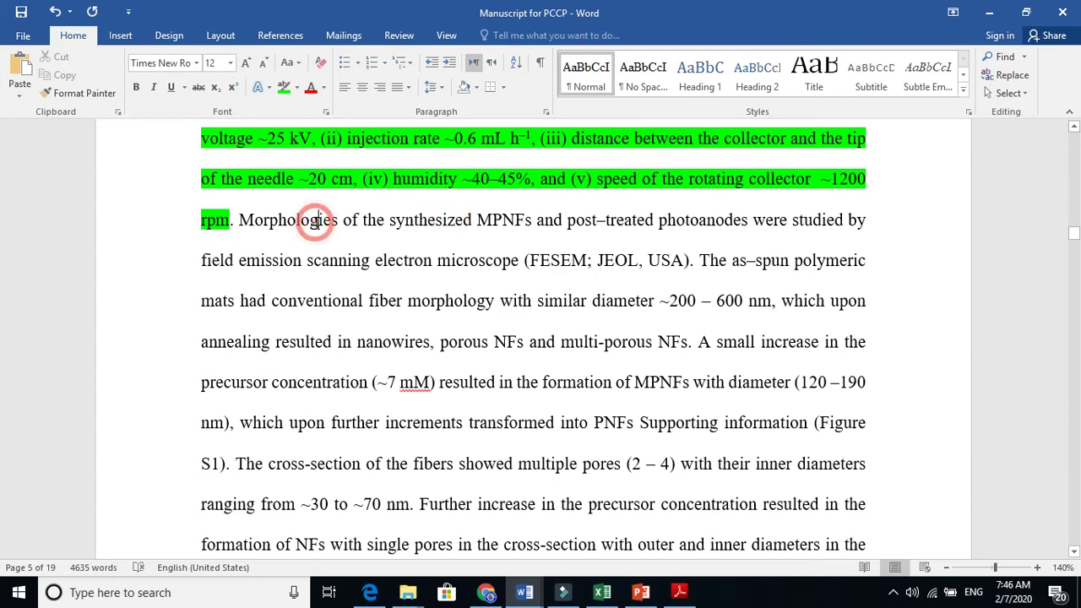
click(388, 220)
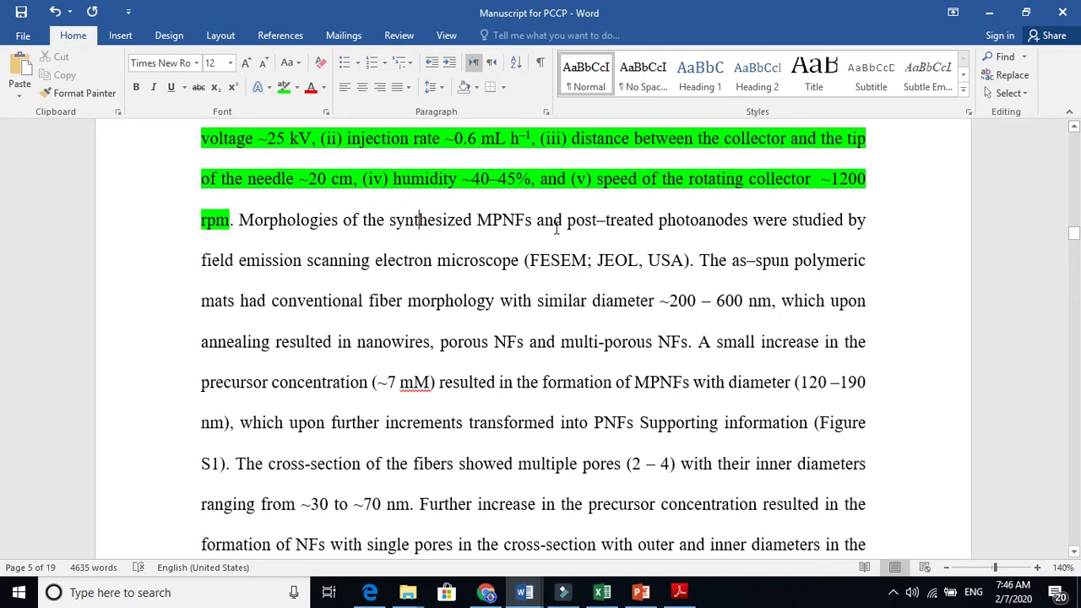
click(622, 216)
click(677, 223)
click(709, 222)
click(785, 223)
click(303, 260)
double_click(300, 221)
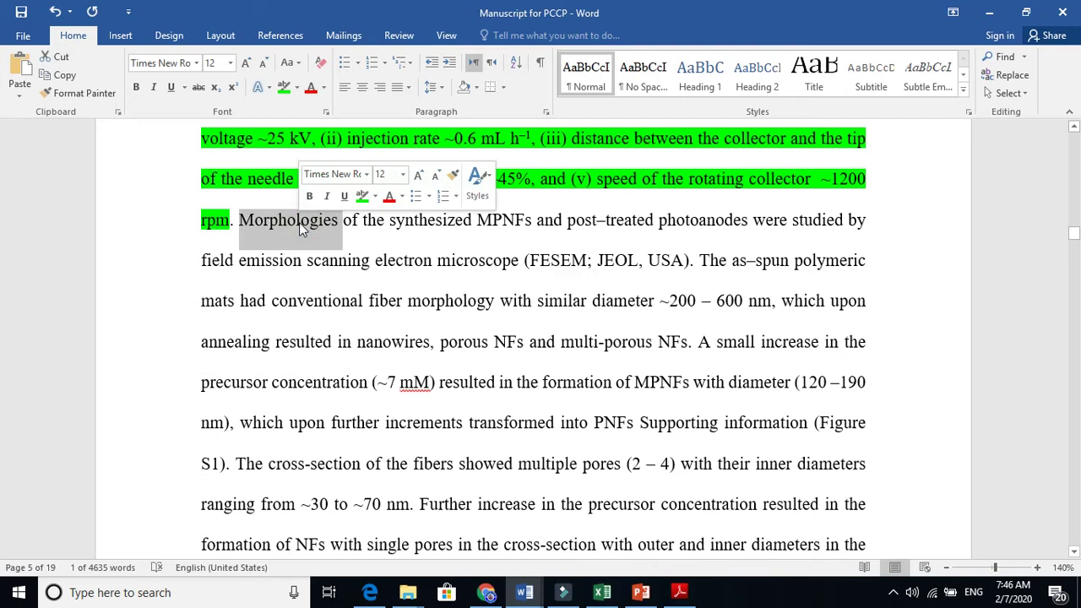
click(435, 221)
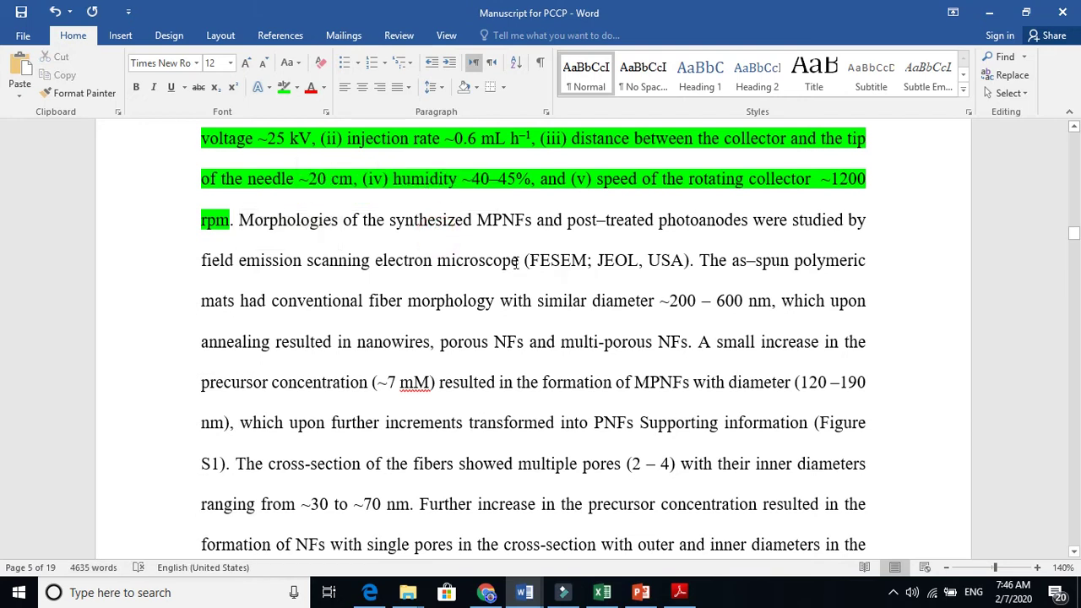
drag(519, 262, 201, 263)
click(284, 87)
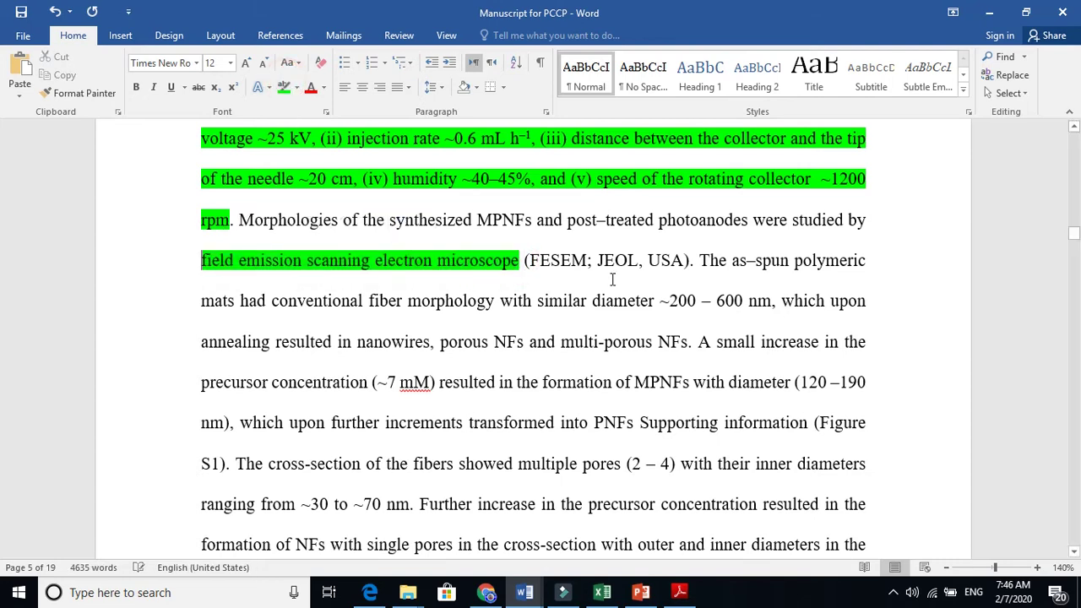
Make the instrument details '(FESEM; JEOL, USA' red
drag(684, 261, 527, 262)
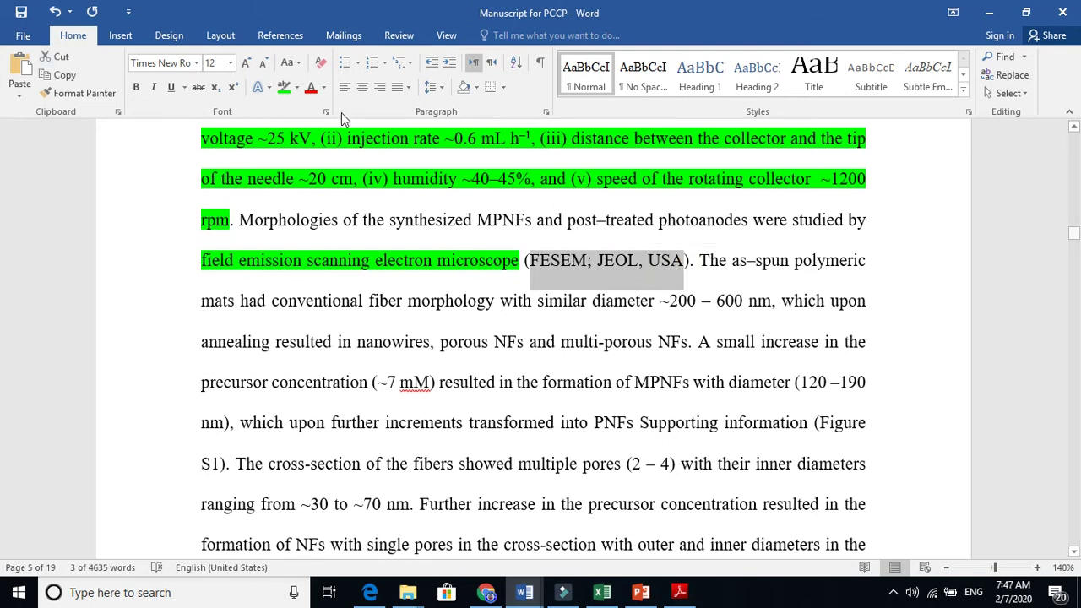
click(311, 88)
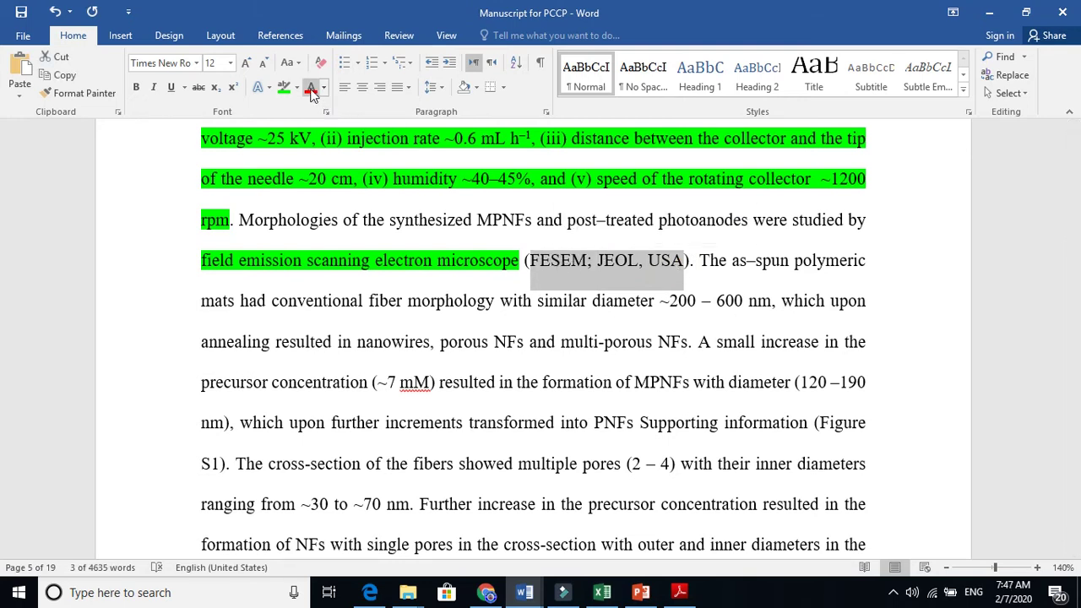
click(716, 301)
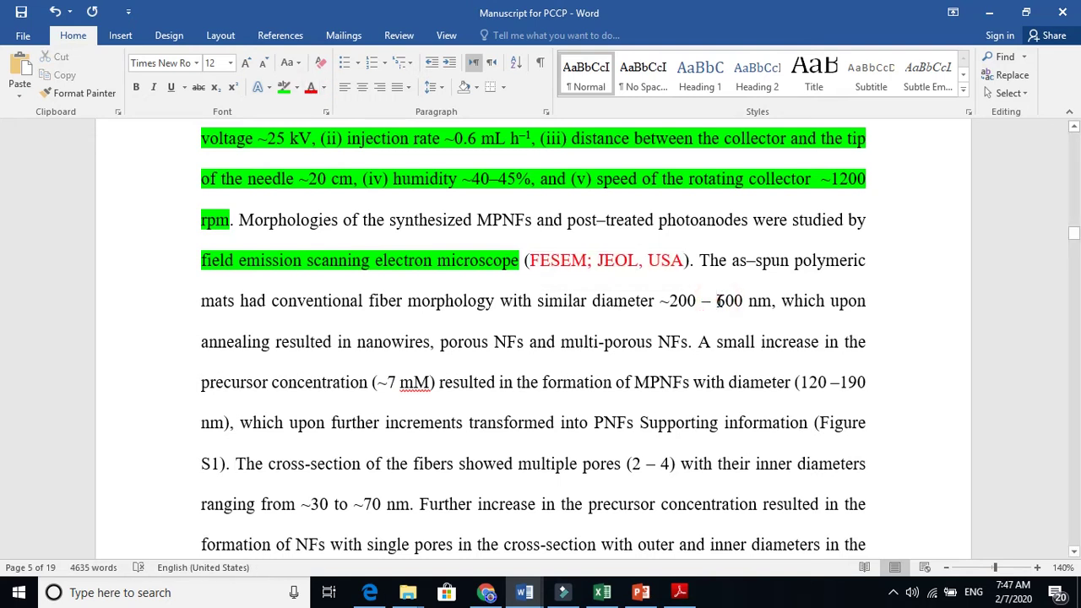
Highlight 'diameter ~200 – 600 nm' in bright green
click(770, 274)
drag(772, 301, 625, 301)
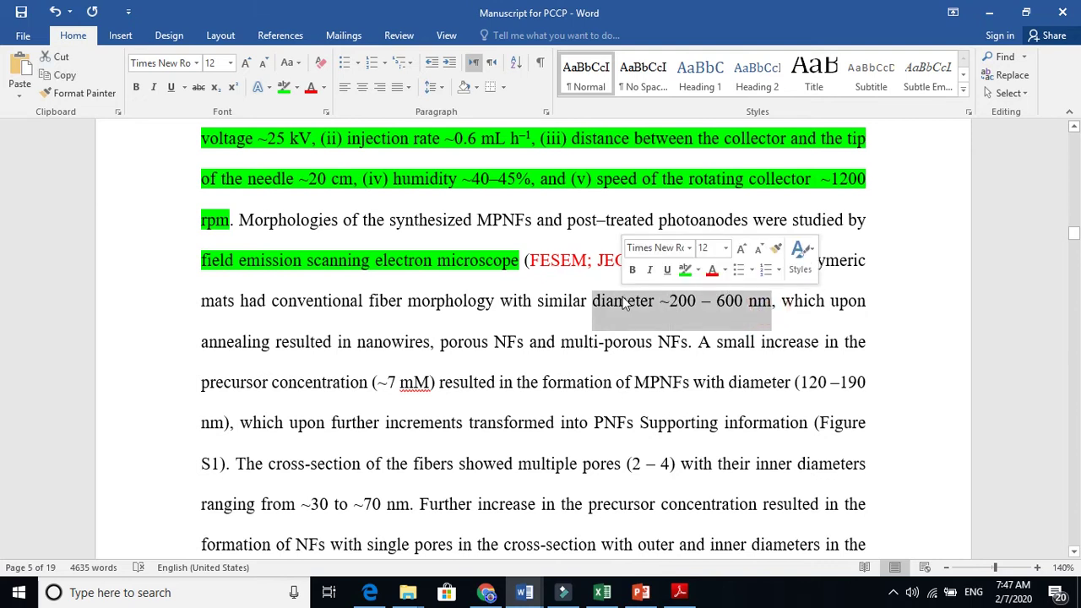
click(283, 86)
click(707, 285)
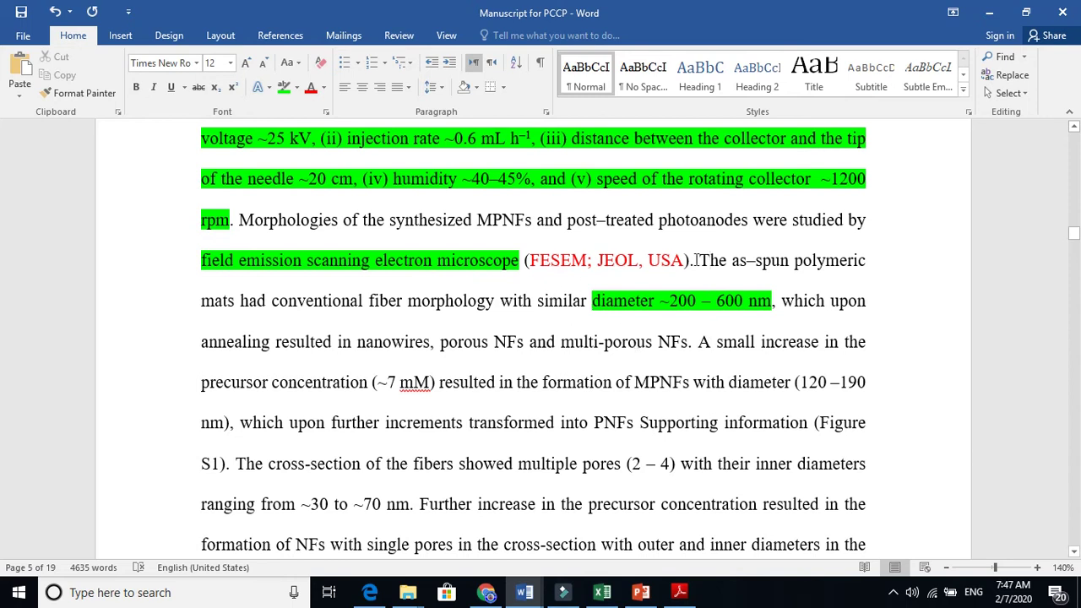
Click through words of the annealing sentence (nanowires, porous, NFs, multi, small, formation)
double_click(228, 337)
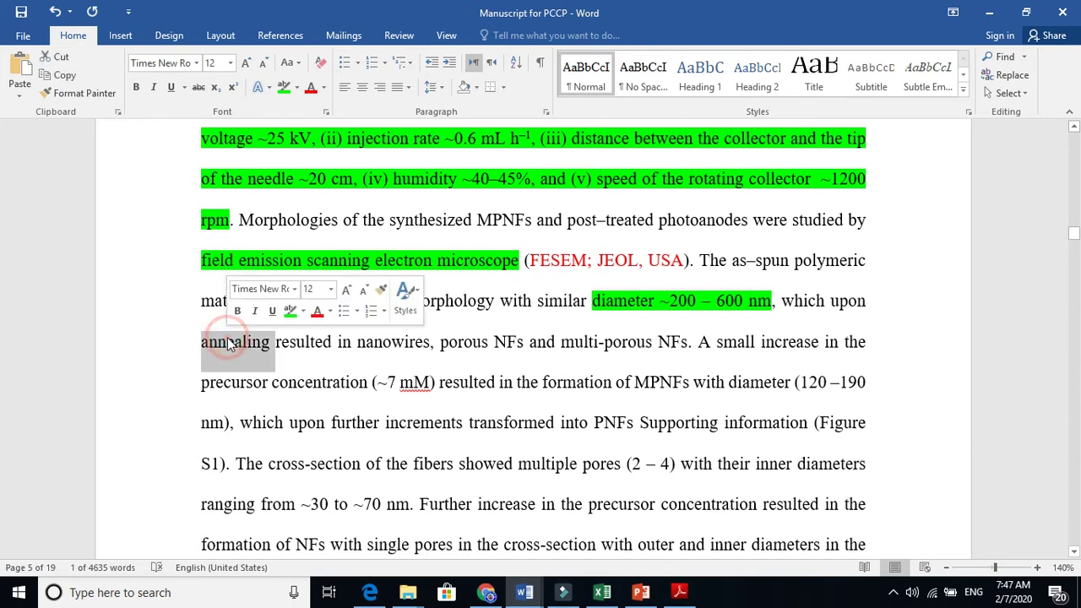
double_click(387, 349)
click(466, 353)
click(586, 353)
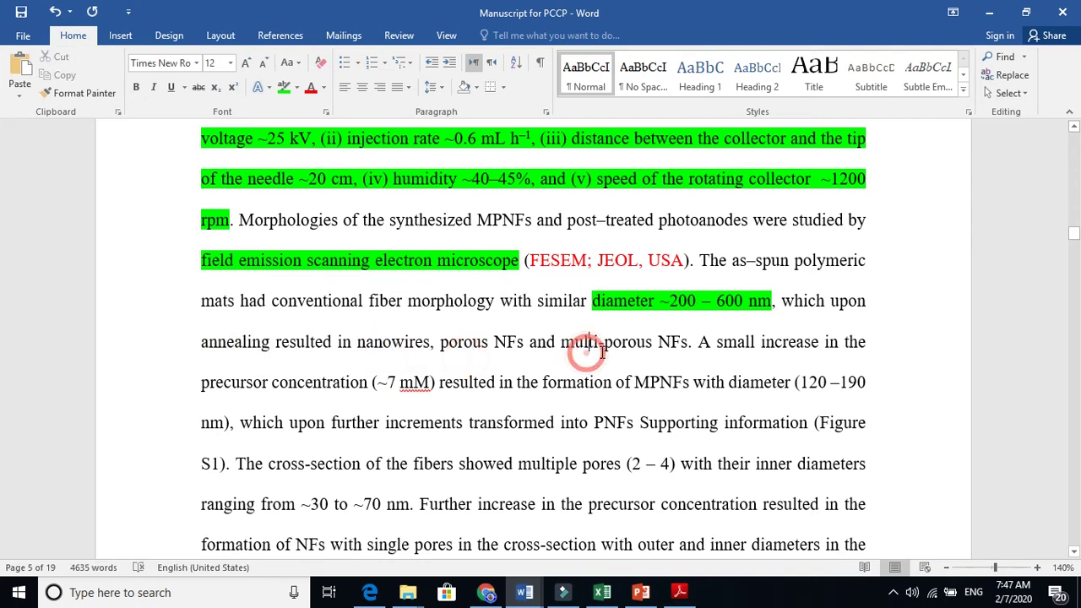
click(660, 344)
click(688, 346)
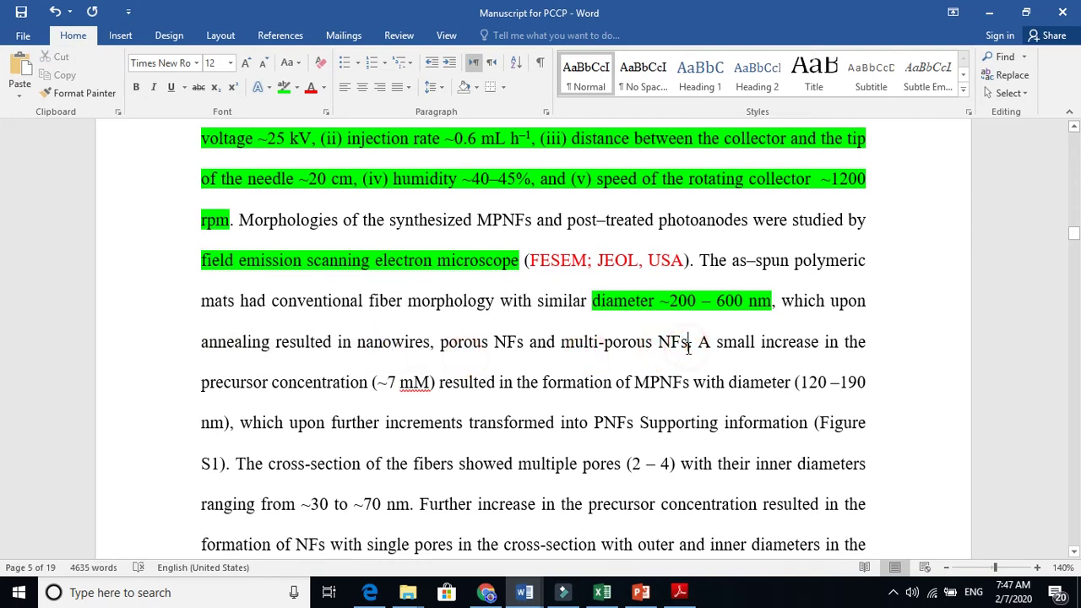
double_click(585, 342)
click(615, 343)
click(712, 341)
click(740, 345)
click(586, 382)
On page 6, highlight 'XRD, Rigaku Miniflex II X-ray diffractometer' in bright green
drag(1073, 553, 1074, 553)
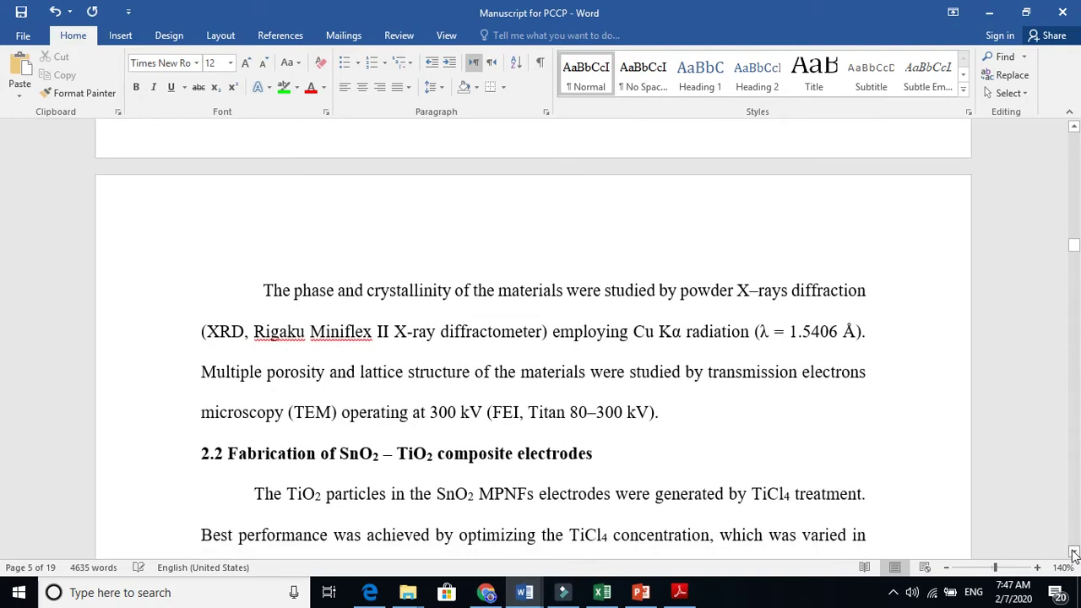
click(390, 284)
click(307, 288)
click(566, 287)
click(661, 290)
click(765, 291)
drag(540, 332, 206, 336)
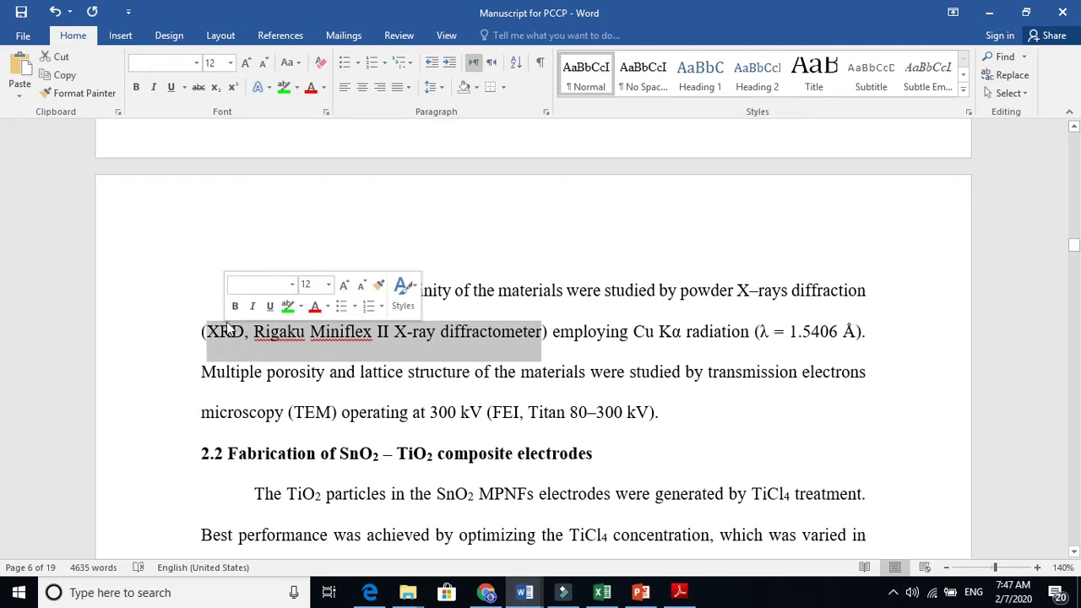
click(283, 87)
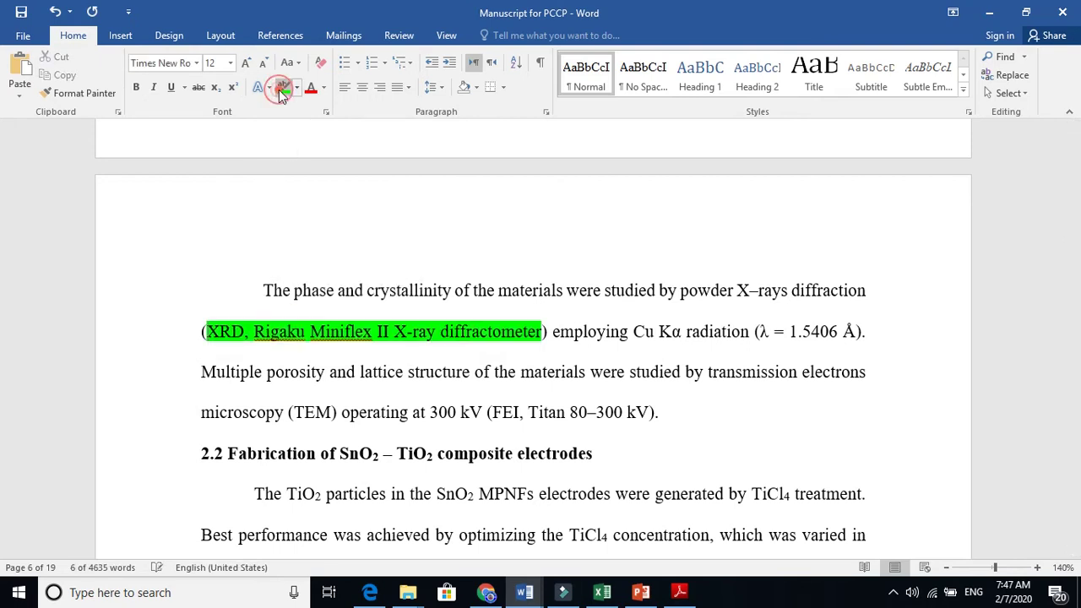
Highlight the wavelength '(λ = 1.5406 Å' in bright green
click(379, 269)
click(583, 340)
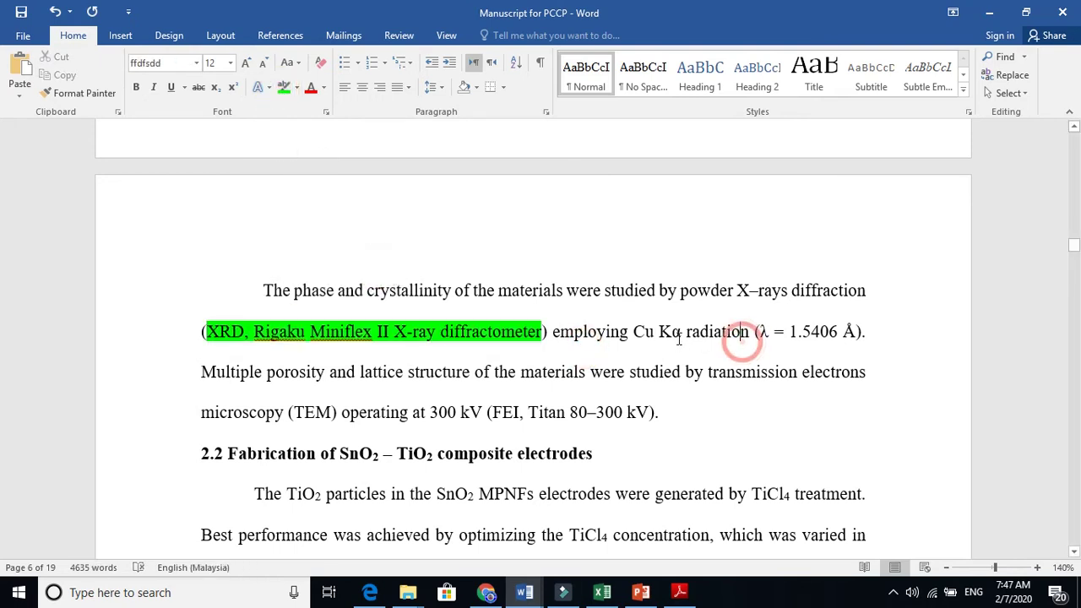
click(741, 340)
click(656, 335)
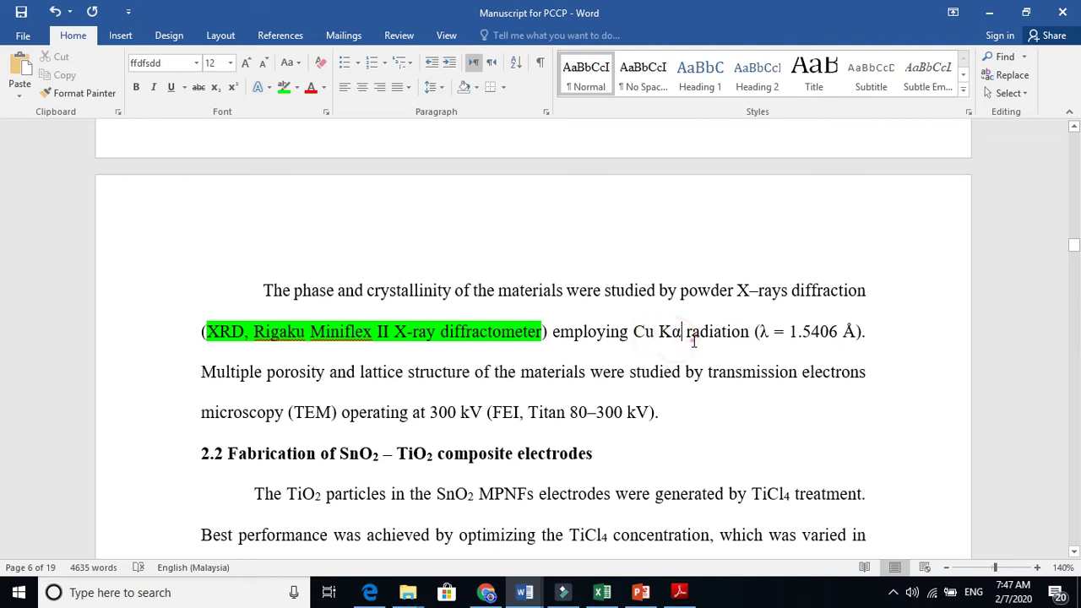
click(688, 339)
double_click(798, 340)
click(849, 331)
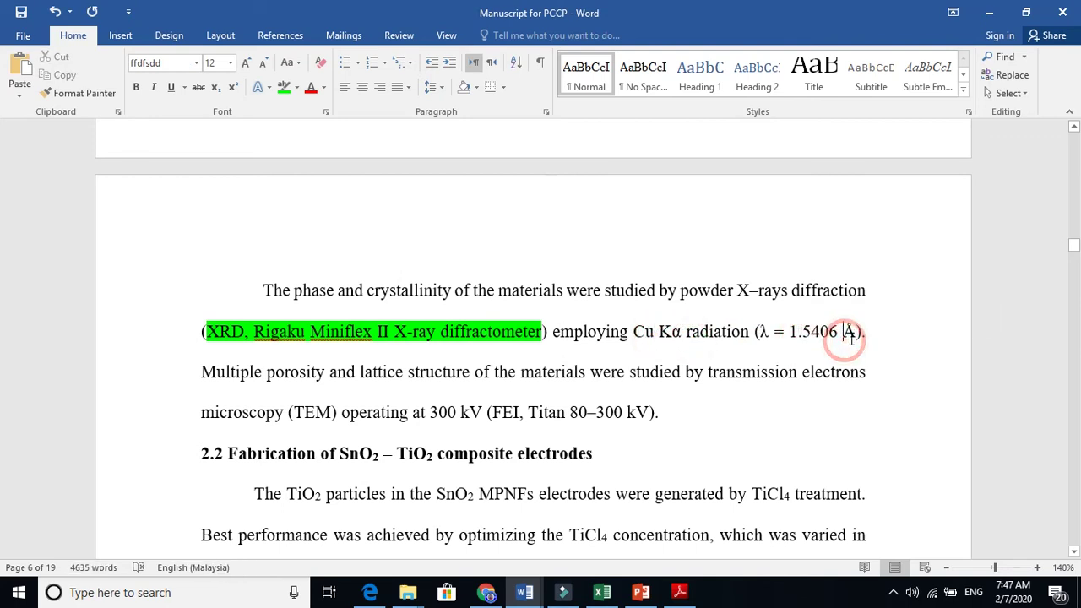
drag(854, 331, 757, 330)
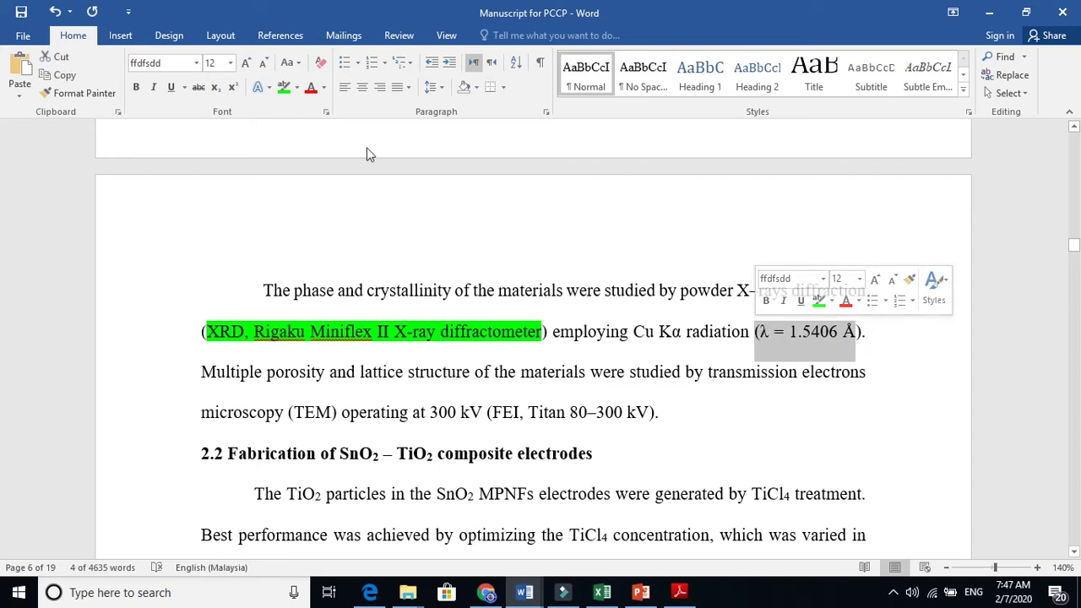
click(281, 89)
Click through words of the next sentence (Multiple, porosity, lattice, structure, materials)
click(504, 382)
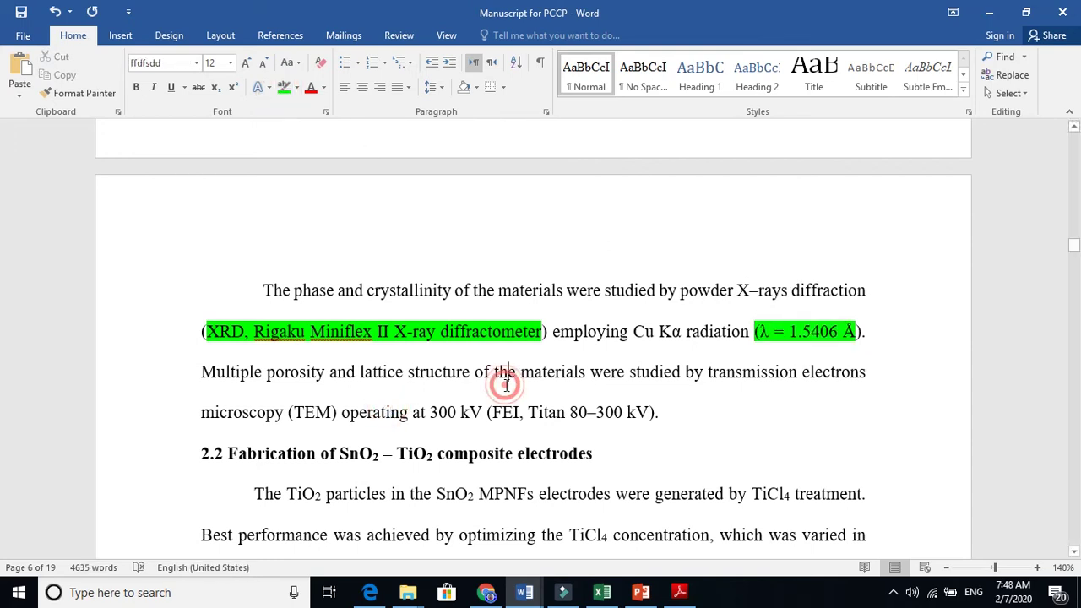
click(558, 379)
click(364, 372)
click(449, 373)
double_click(230, 372)
click(304, 377)
click(407, 376)
click(522, 375)
Highlight 'transmission electrons microscopy (TEM)' in bright green
drag(708, 374, 338, 411)
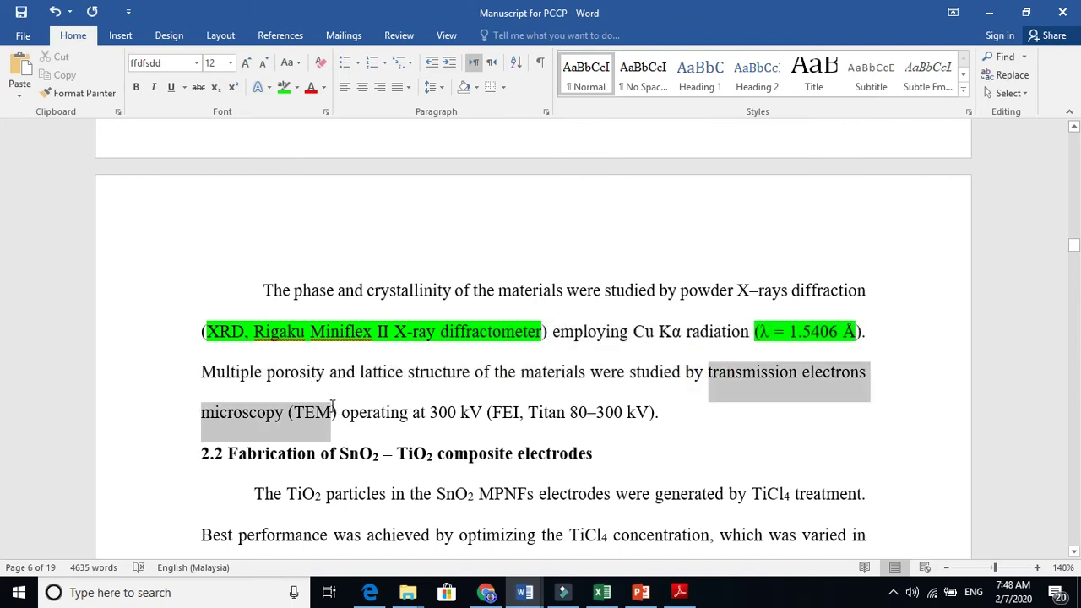
click(284, 87)
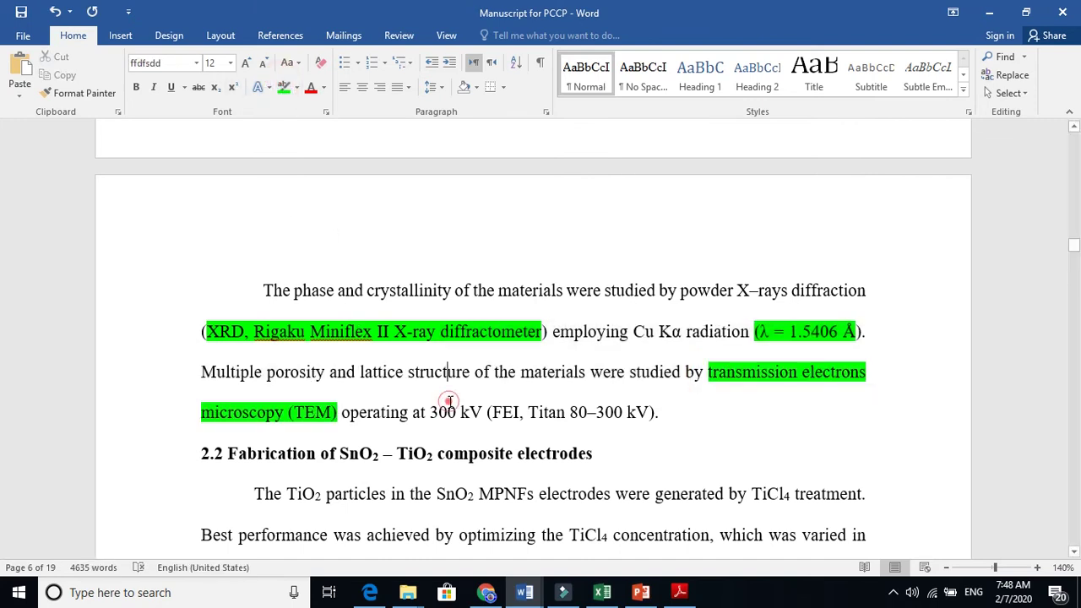
double_click(443, 375)
double_click(442, 412)
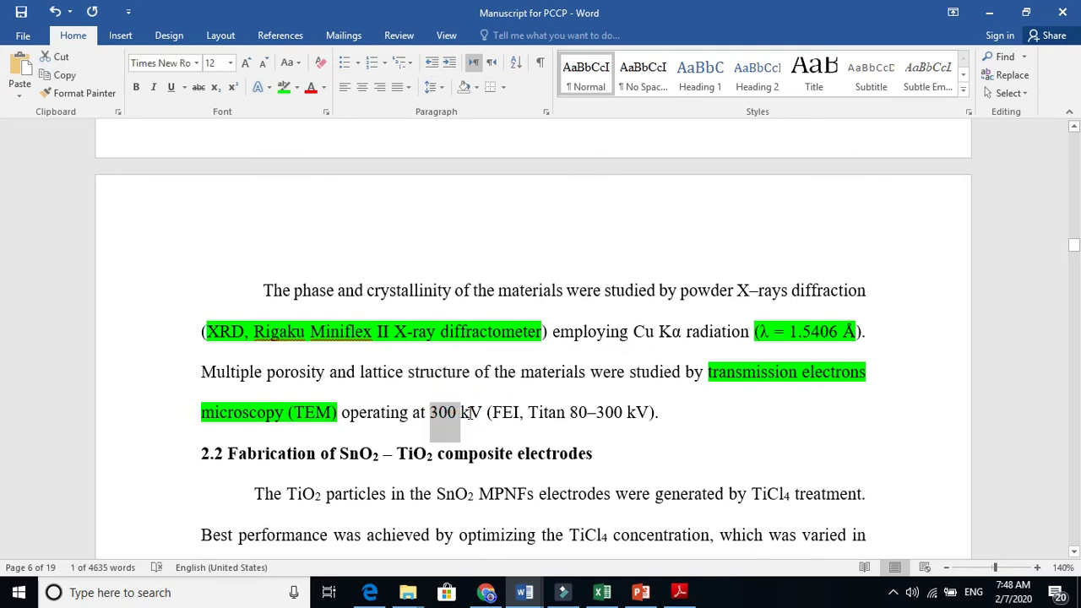
click(470, 412)
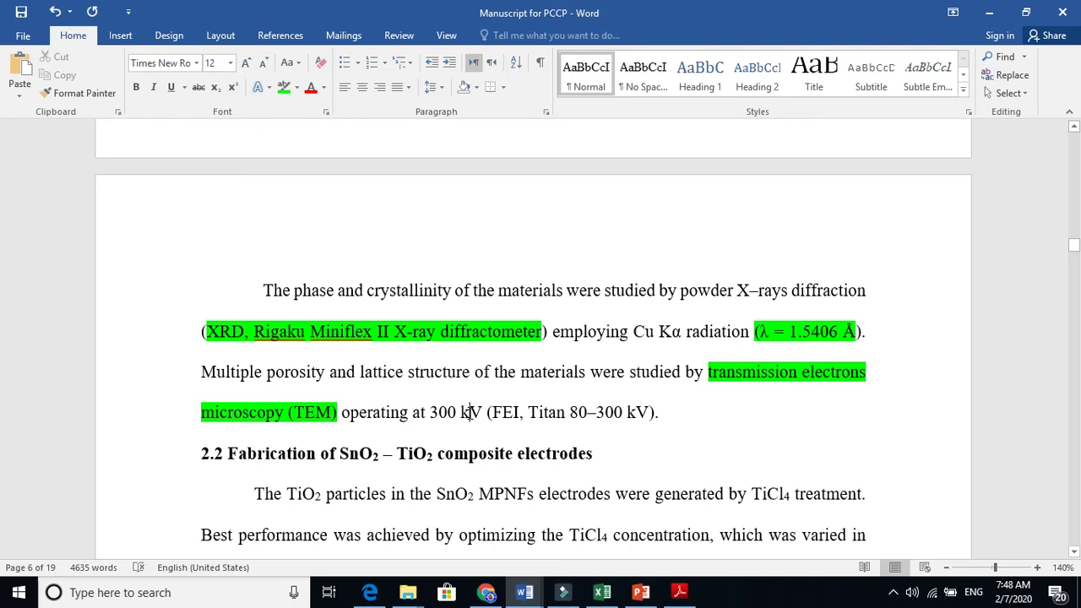
Highlight 'FEI, Titan 80–300 kV' in bright green
click(762, 379)
drag(647, 412, 510, 417)
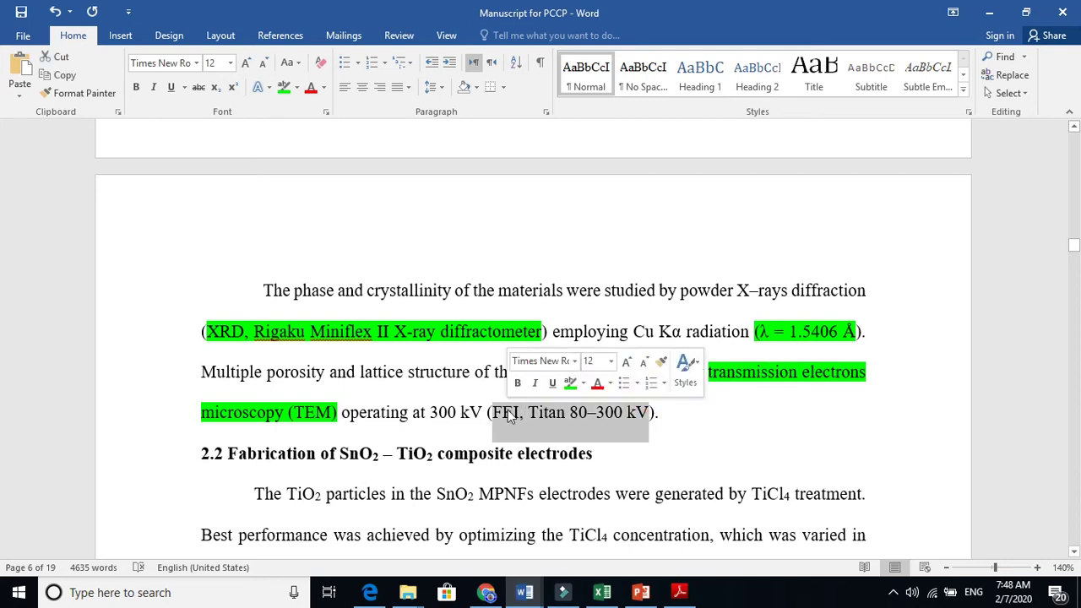
click(284, 87)
click(607, 318)
Scroll back to the 2.1 Synthesis and characterization heading and select words in it
scroll(607, 318, up, 10)
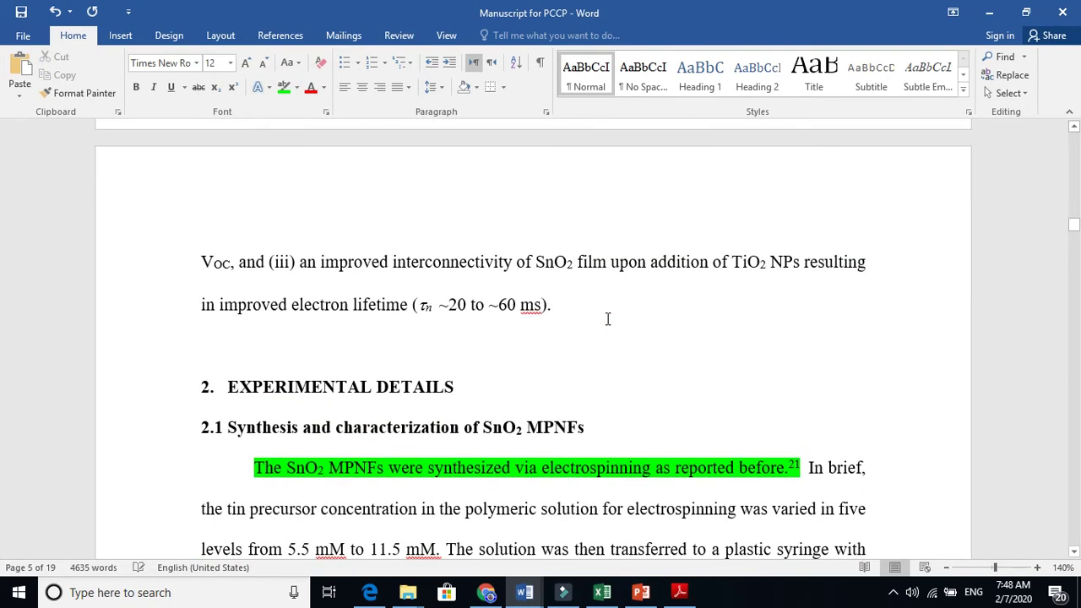
click(273, 430)
click(268, 428)
double_click(268, 428)
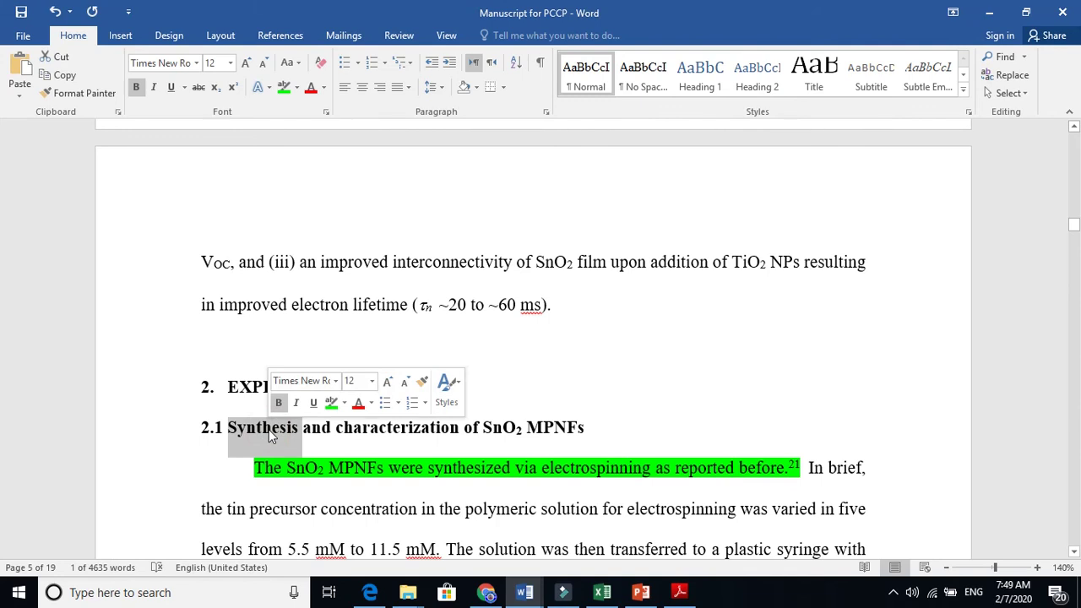
double_click(401, 437)
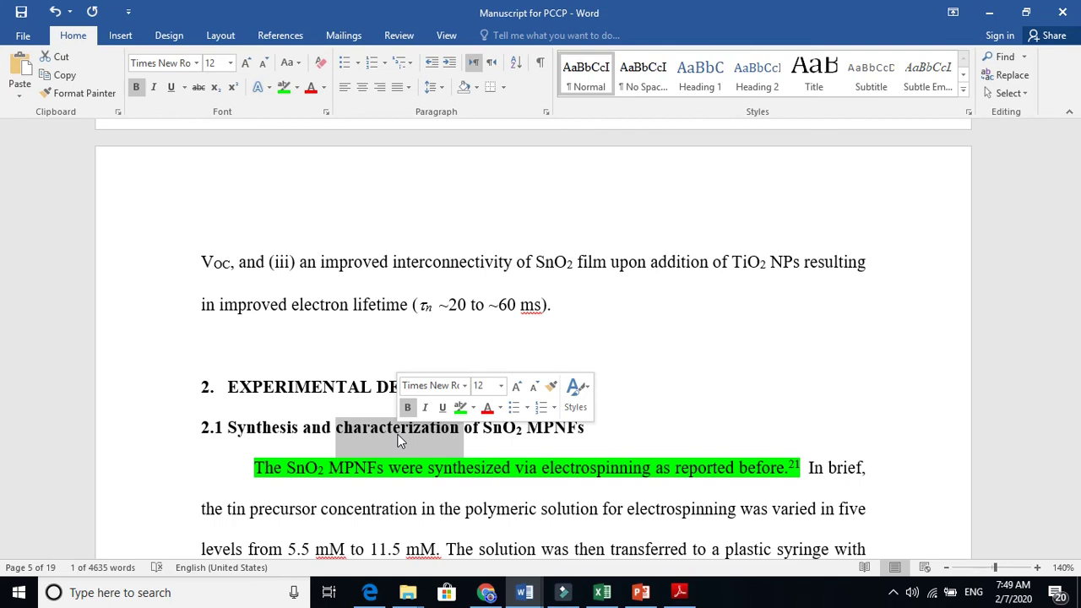
triple_click(400, 440)
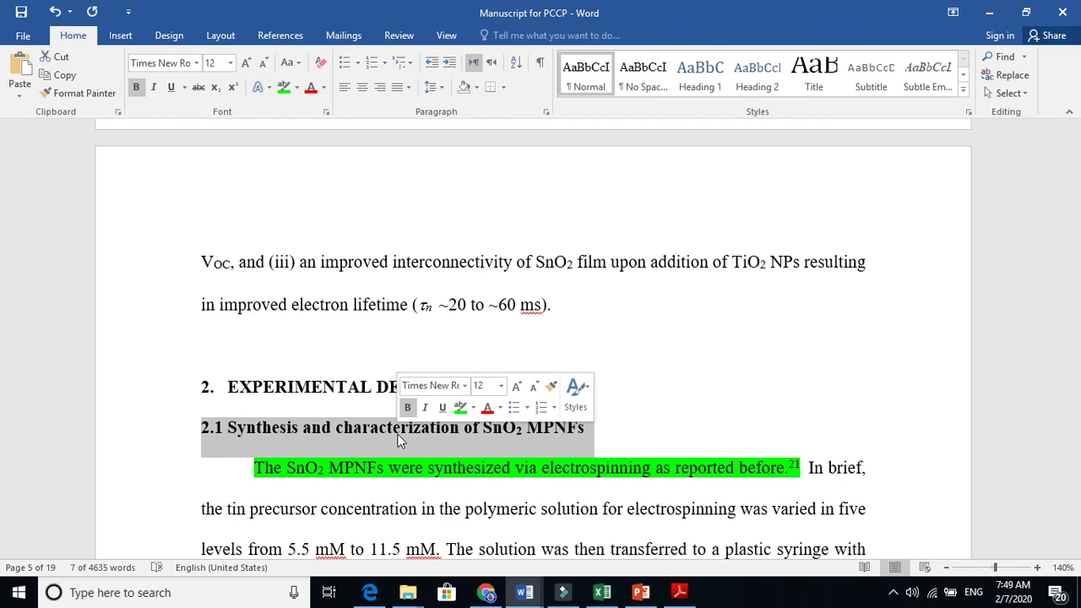
click(435, 469)
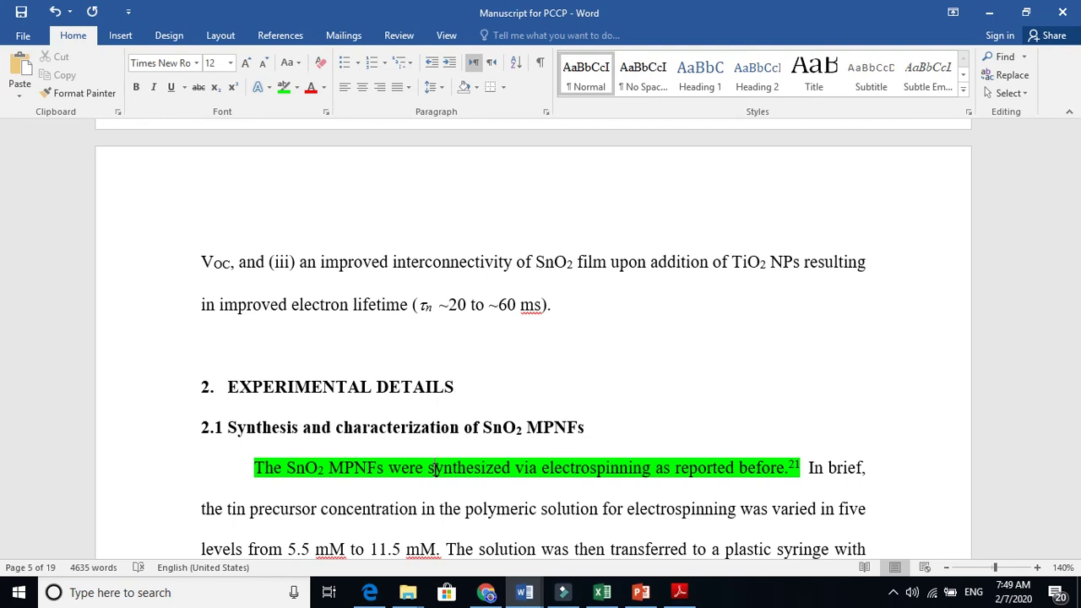
drag(230, 429, 263, 433)
click(261, 428)
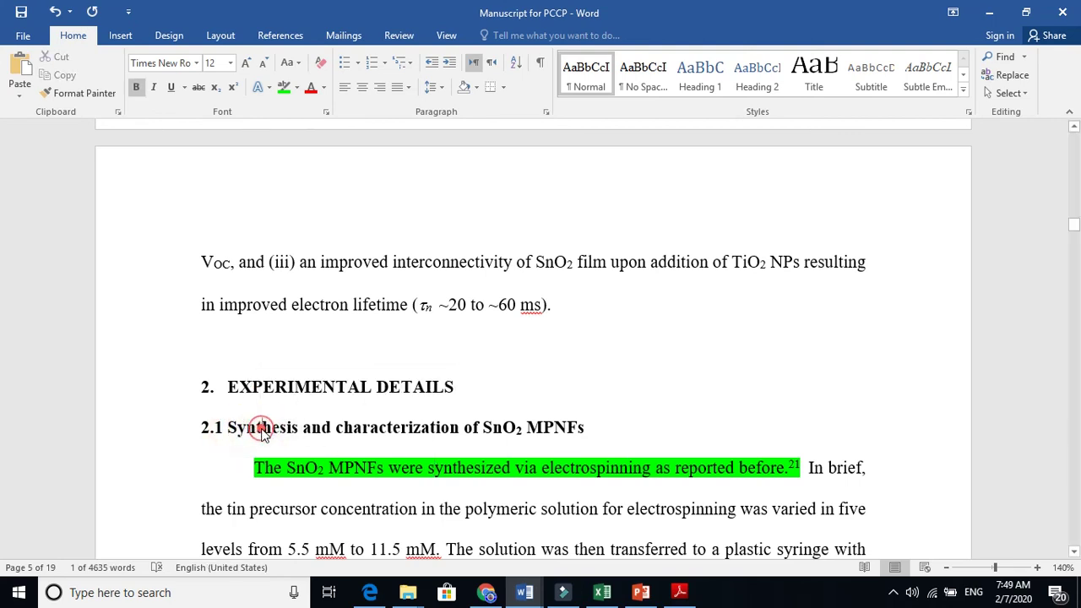
click(392, 437)
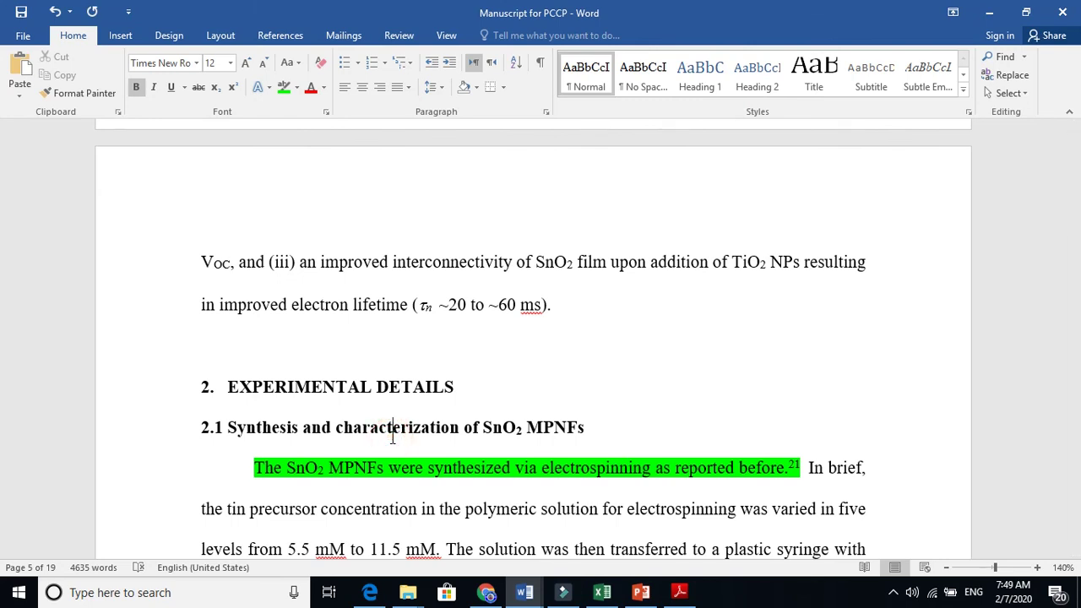